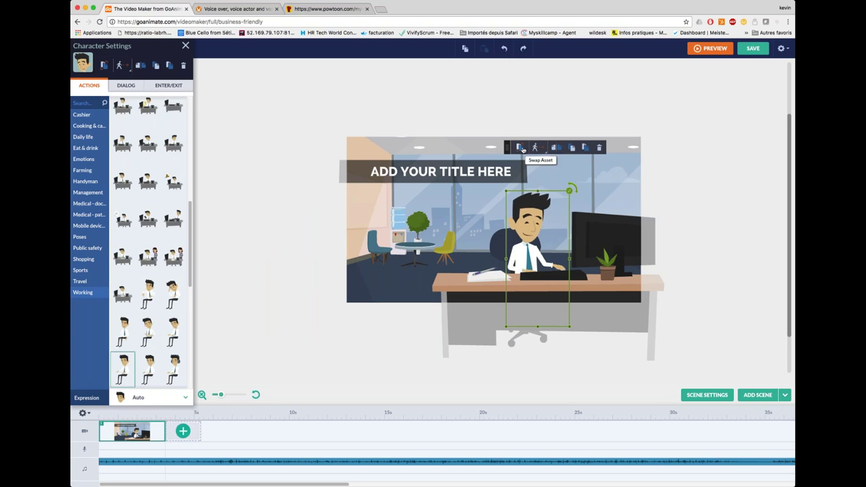
# Step: Swap the seated man at the desk for the red-haired businesswoman from the custom characters
pyautogui.click(521, 148)
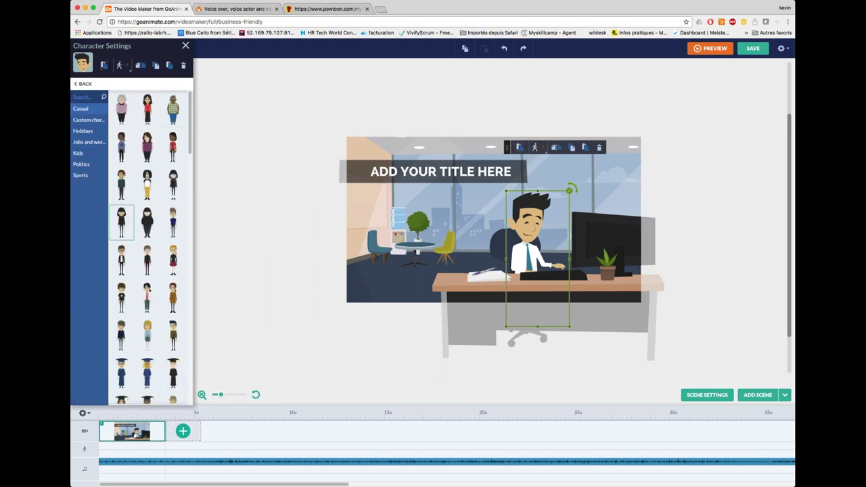
pyautogui.click(88, 120)
pyautogui.click(121, 222)
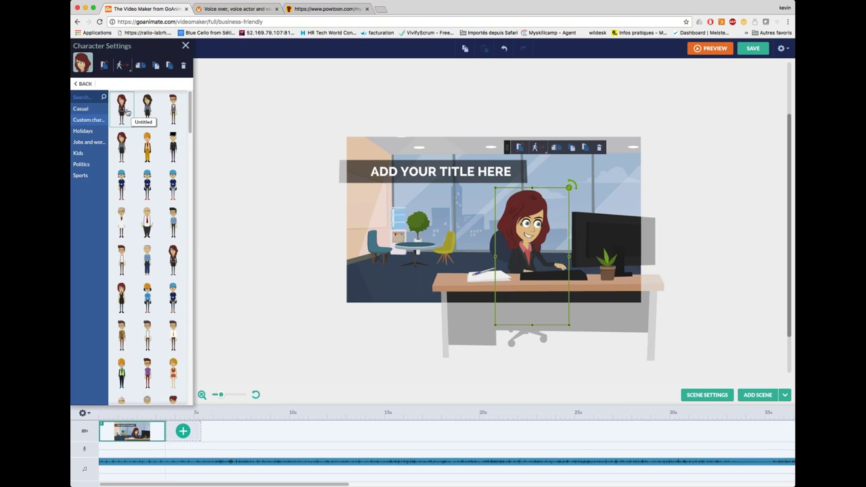
# Step: Review the woman's actions, enter/exit motions and dialog options, including the microphone recording and file upload dialogs
pyautogui.click(500, 196)
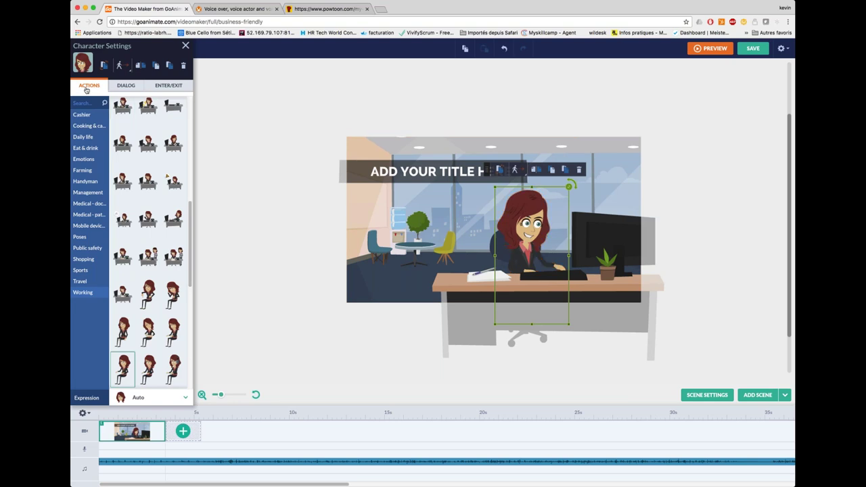
pyautogui.click(129, 86)
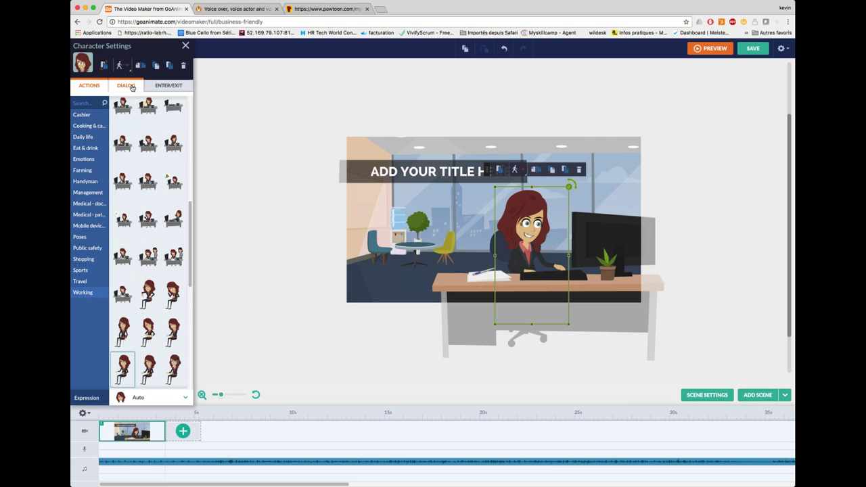
pyautogui.click(159, 88)
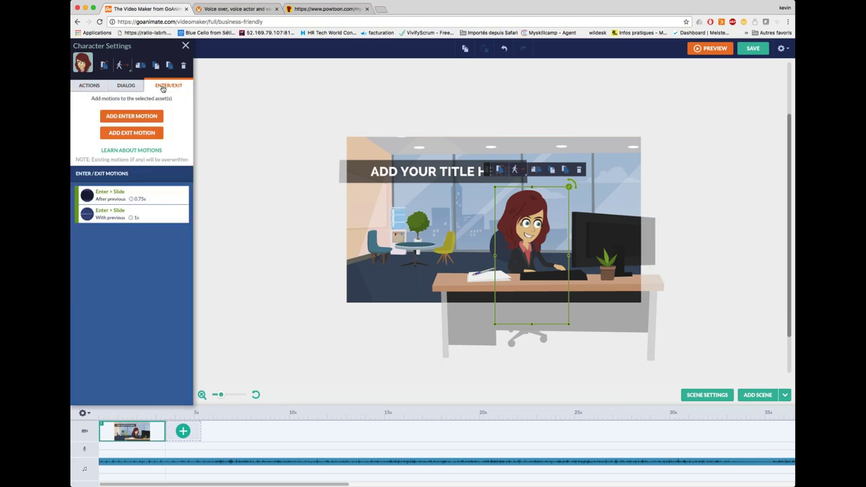
pyautogui.click(122, 88)
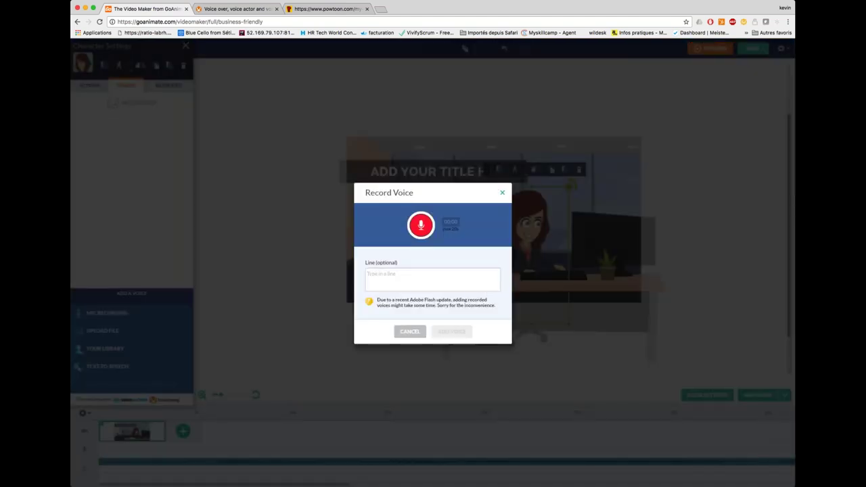
pyautogui.click(503, 194)
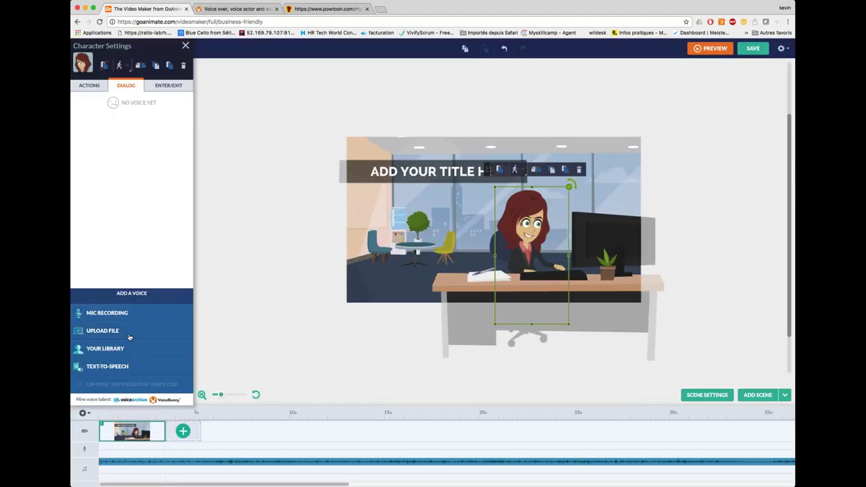
pyautogui.click(129, 336)
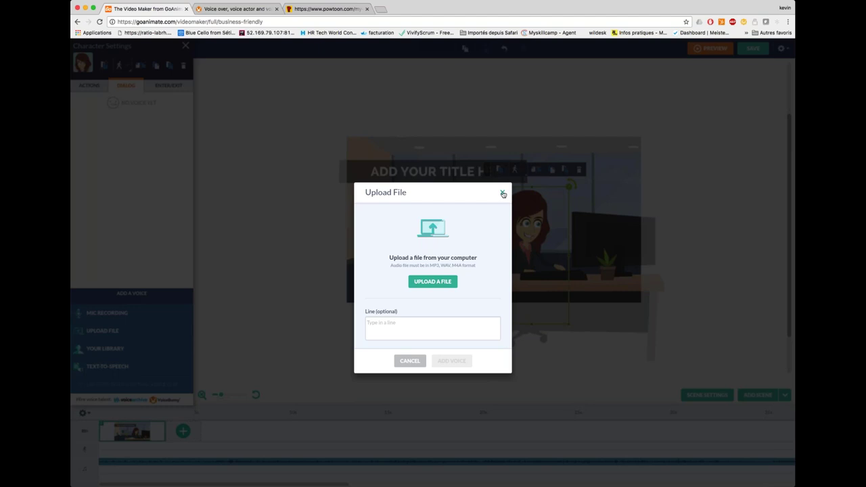
pyautogui.click(503, 193)
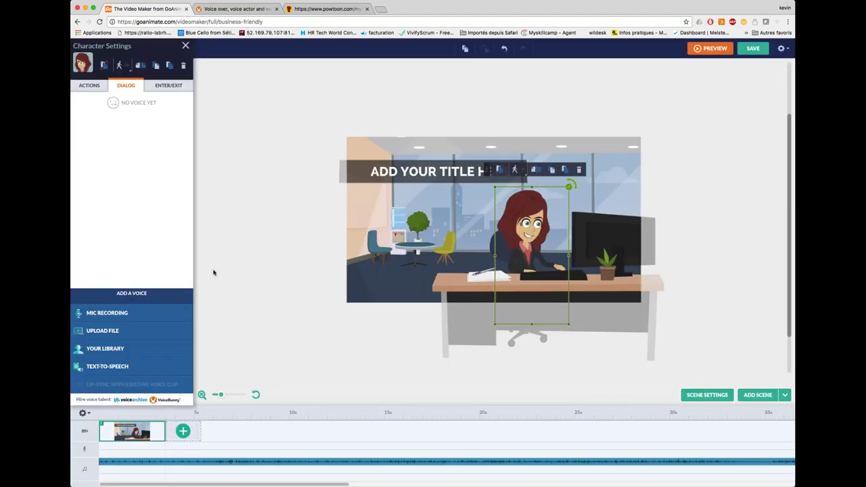
# Step: Start a text-to-speech voice for the woman and set it to Female, French, Céline
pyautogui.click(151, 368)
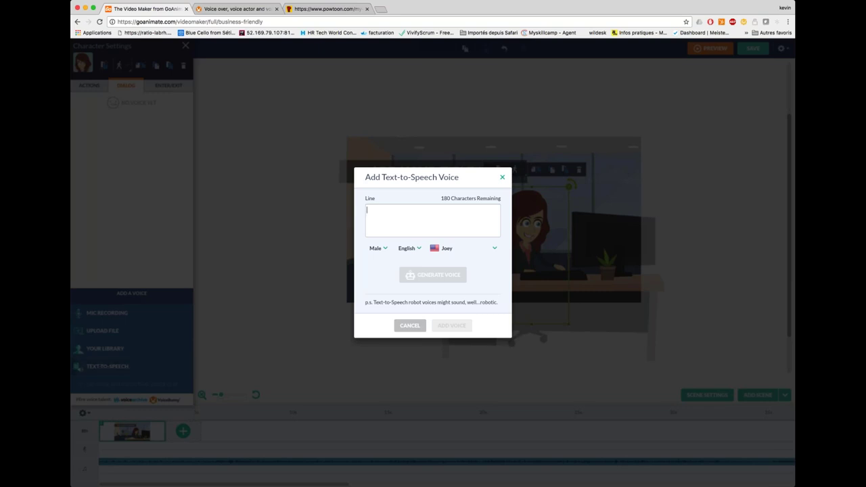
pyautogui.click(373, 251)
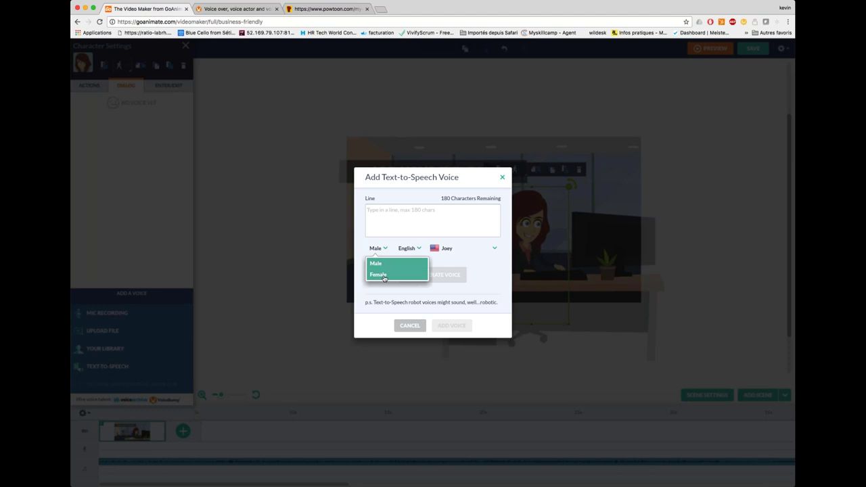
pyautogui.click(377, 273)
pyautogui.click(411, 248)
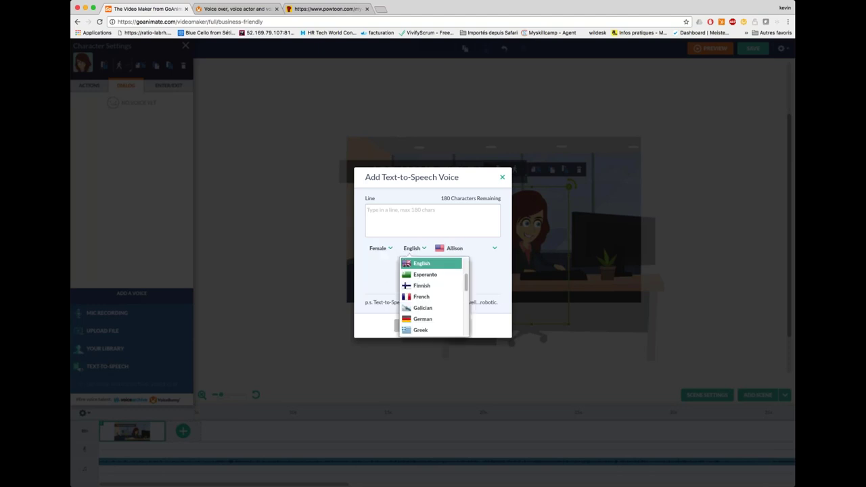
pyautogui.click(421, 296)
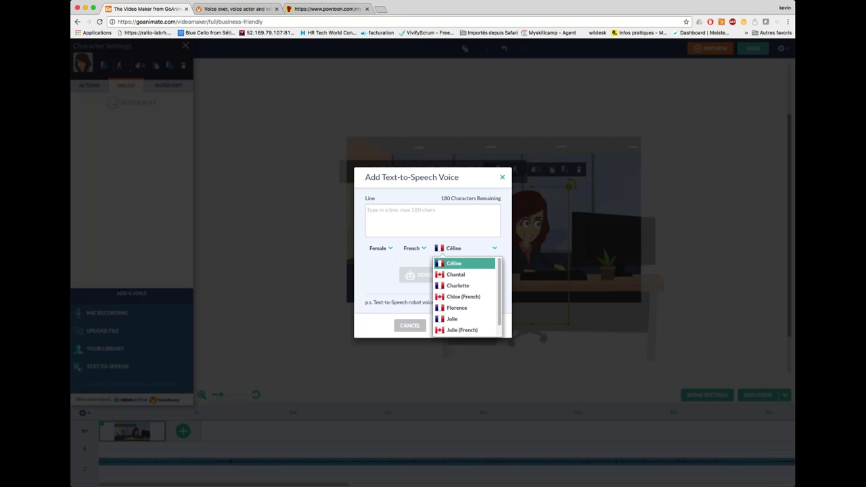
pyautogui.click(453, 264)
# Step: Enter the speech line "Bonjour je m'appelle [character's first name] et je suis Business consultant dans un grand cabinet."
pyautogui.click(416, 226)
pyautogui.write('Bonjour')
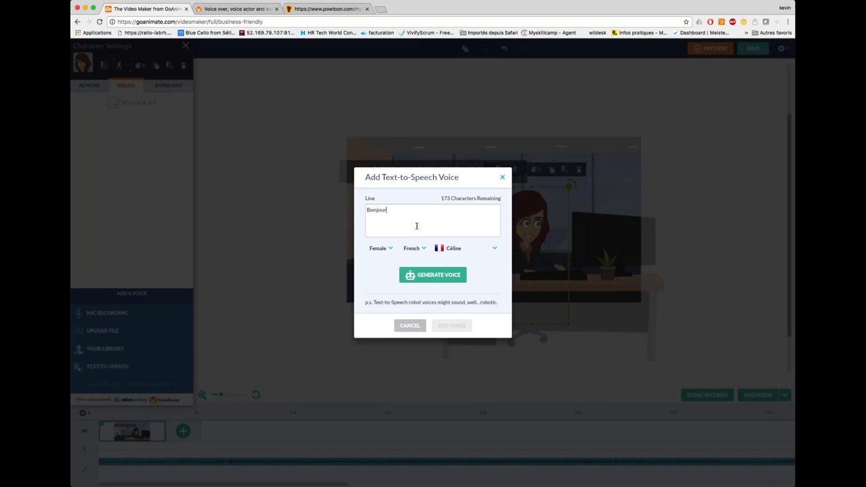
pyautogui.write(" je m'appelle Sophie et je suis Business consultant do")
pyautogui.press('BackSpace')
pyautogui.press('BackSpace')
pyautogui.write('ans un grand cabinet.')
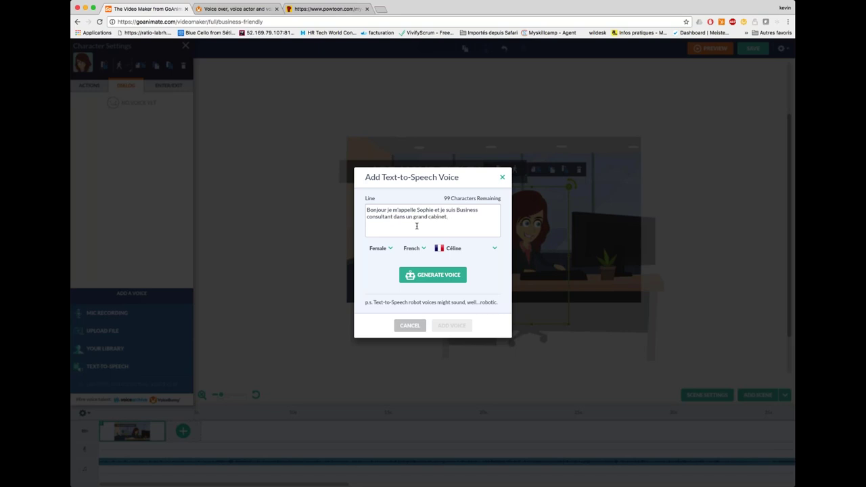
# Step: Complete the line with "Je vais vous expliquer mon quotidien." and generate and add the voice to the character
pyautogui.write(' Je vais vous expliquer mon quotidien.')
pyautogui.click(459, 274)
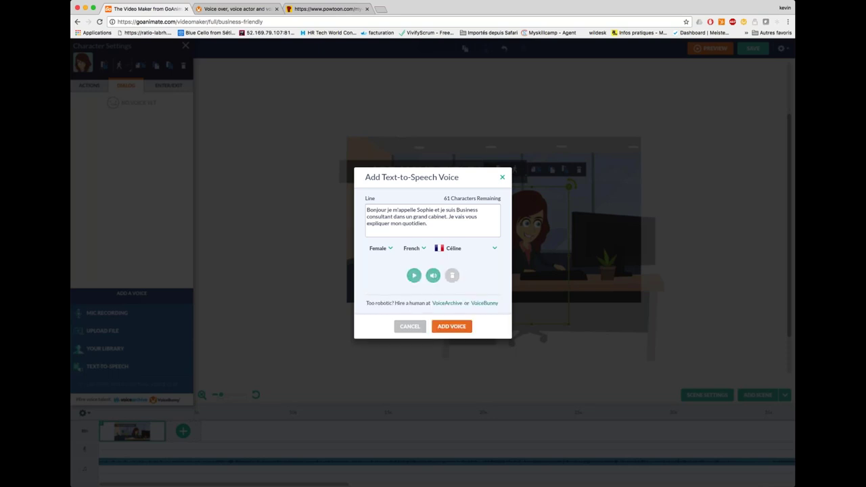
pyautogui.click(452, 326)
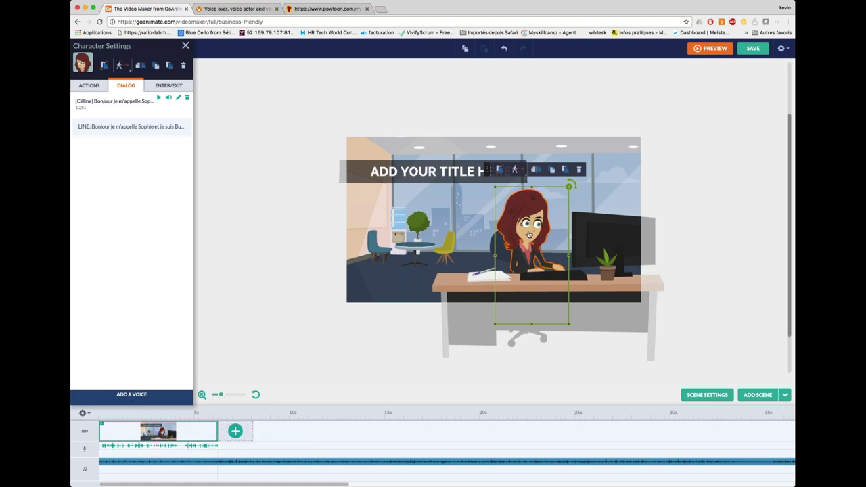
# Step: Set the woman's facial expression to "3/4 front view - happy"
pyautogui.click(101, 86)
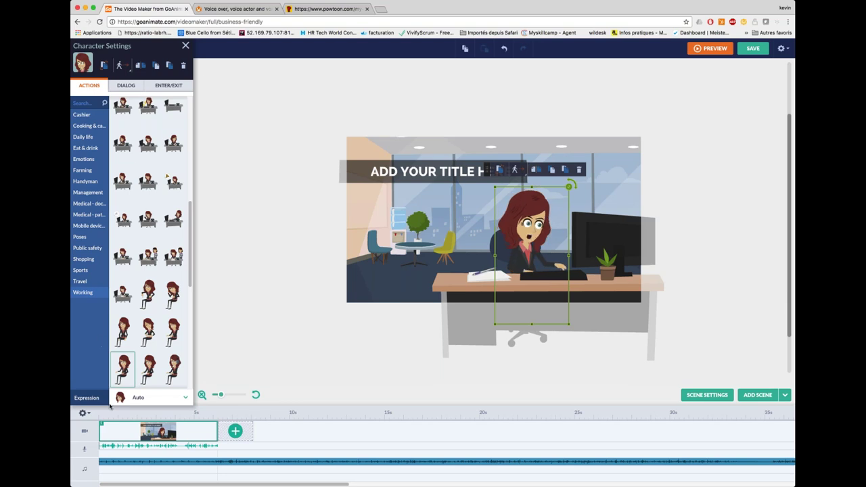
pyautogui.click(146, 400)
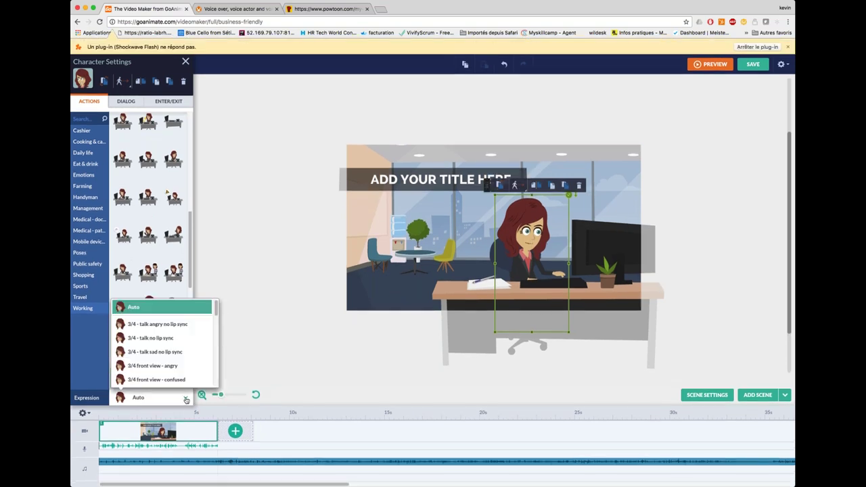
pyautogui.scroll(-1, 217, 315)
pyautogui.scroll(-3, 217, 315)
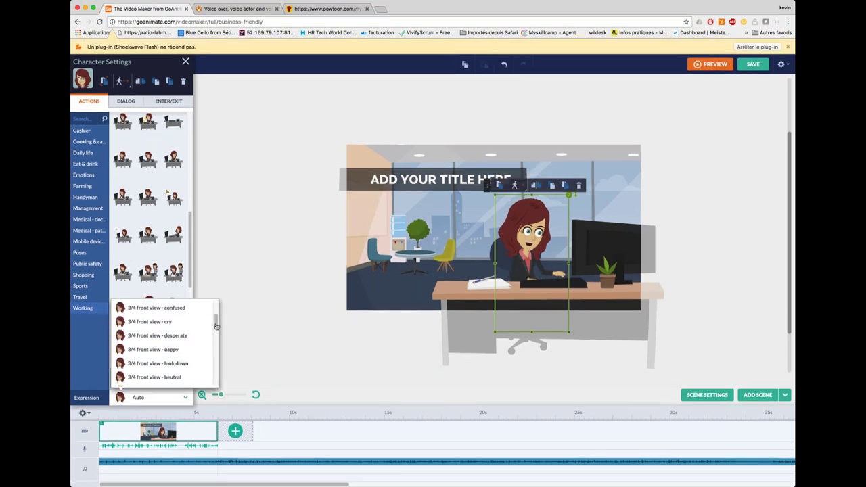
pyautogui.click(152, 347)
pyautogui.click(249, 221)
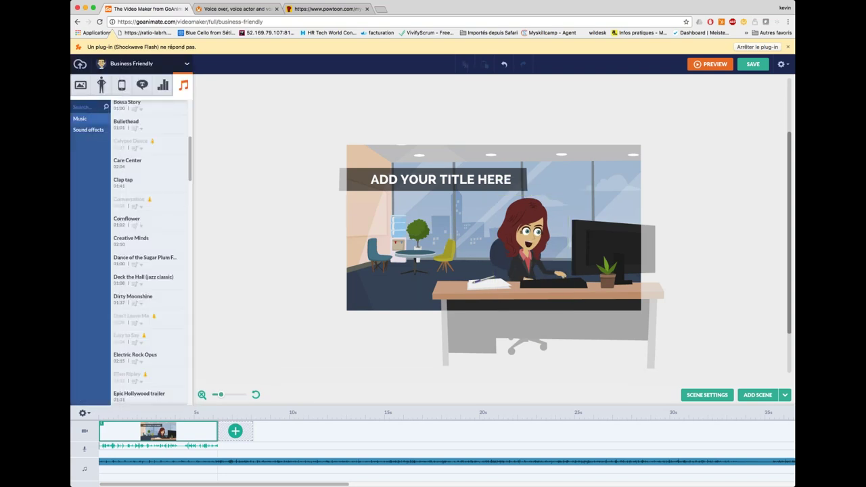
# Step: Change the woman's facial expression to one that faces straight toward the viewer
pyautogui.click(500, 254)
pyautogui.click(152, 397)
pyautogui.click(169, 307)
pyautogui.click(180, 399)
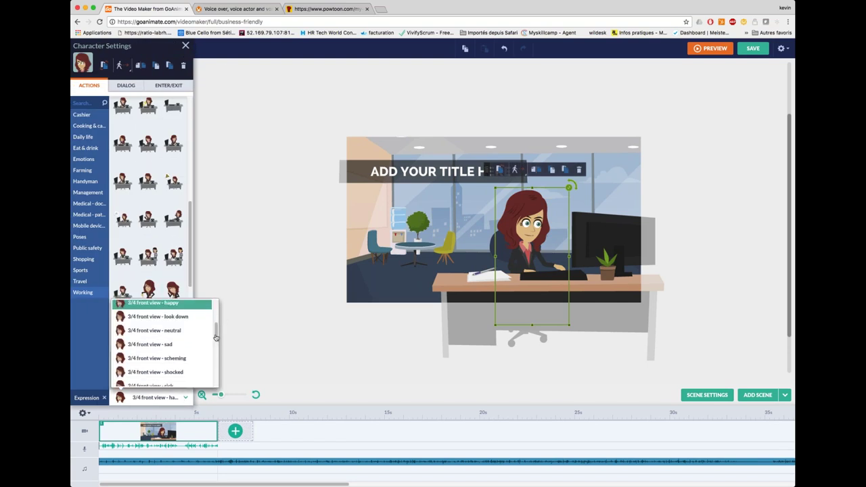
pyautogui.moveTo(215, 337)
pyautogui.mouseDown()
pyautogui.moveTo(211, 382)
pyautogui.moveTo(212, 354)
pyautogui.mouseUp()
pyautogui.click(189, 367)
pyautogui.click(277, 261)
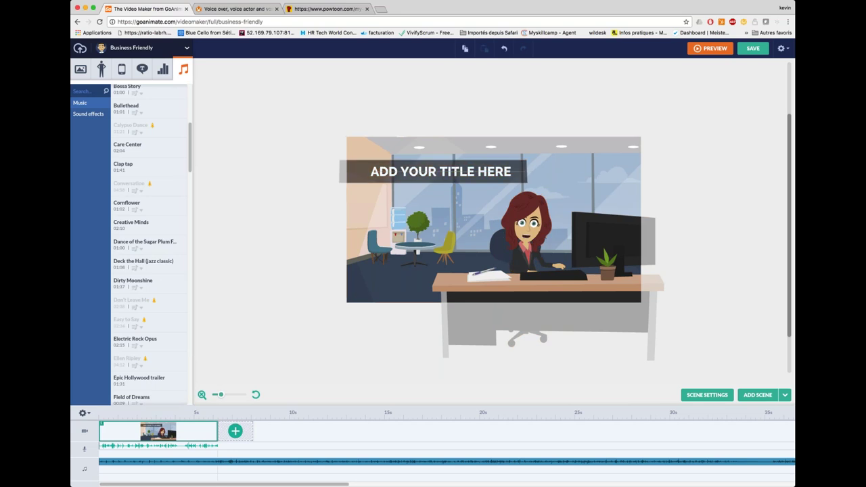
# Step: Replace the scene's title placeholder with "Introduction à la formation"
pyautogui.click(500, 172)
pyautogui.write('Introdut')
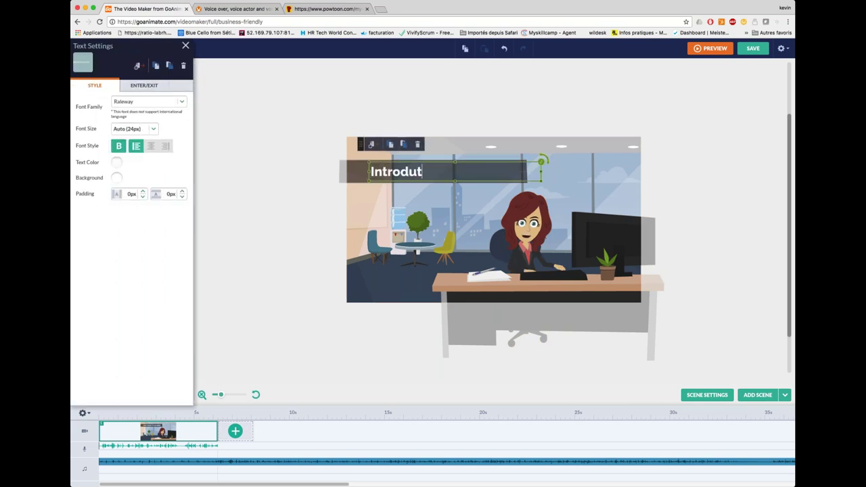
pyautogui.press('BackSpace')
pyautogui.write('ction à la formation')
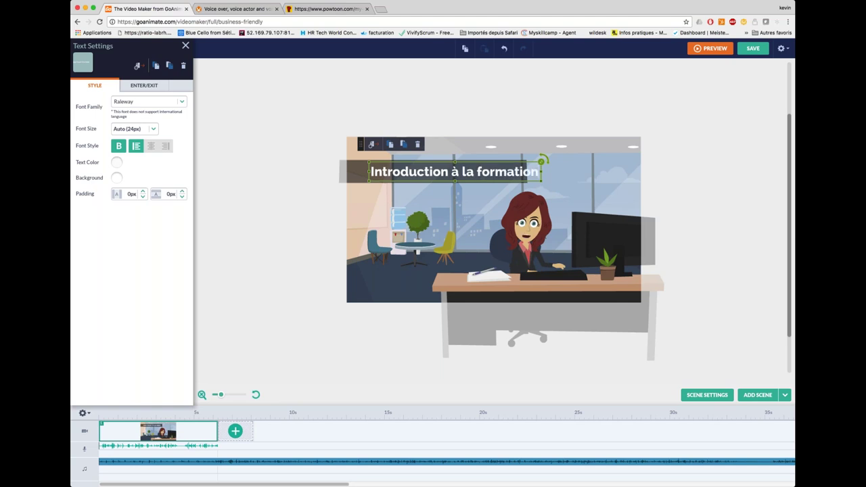
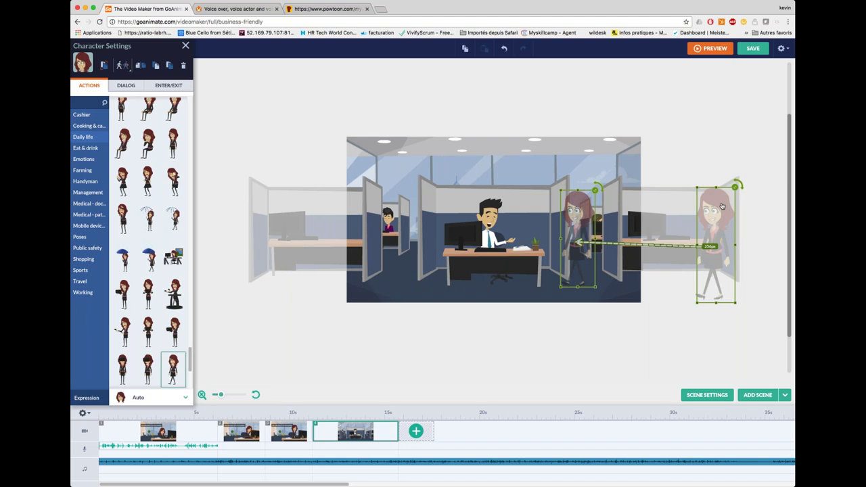
# Step: Shrink the walking woman slightly at her starting point and move her closer to the right edge of the office scene
pyautogui.moveTo(736, 188)
pyautogui.mouseDown()
pyautogui.moveTo(728, 194)
pyautogui.moveTo(734, 188)
pyautogui.mouseUp()
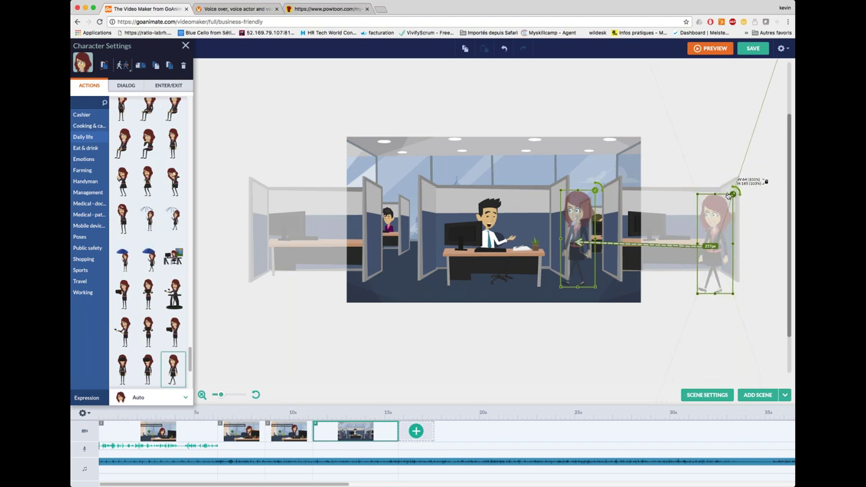
pyautogui.click(488, 227)
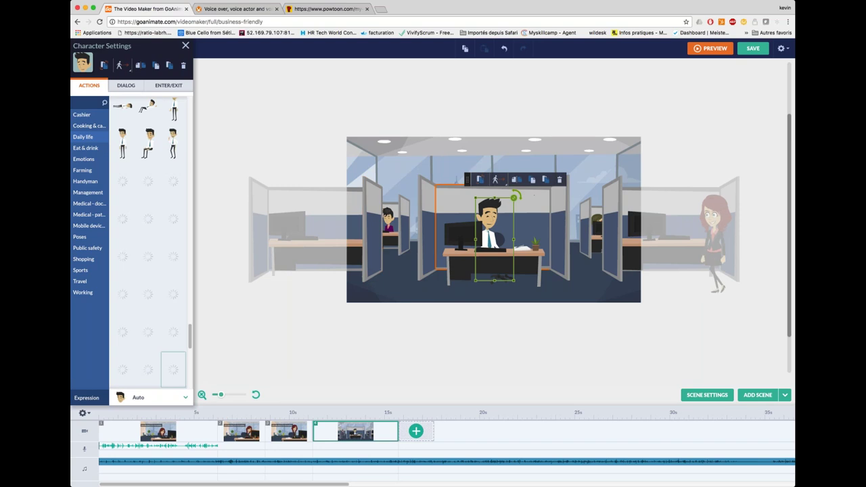
pyautogui.moveTo(713, 216); pyautogui.dragTo(666, 216)
# Step: Start a text-to-speech voice for the man at the desk and set it to French with the male voice Olivier
pyautogui.click(489, 214)
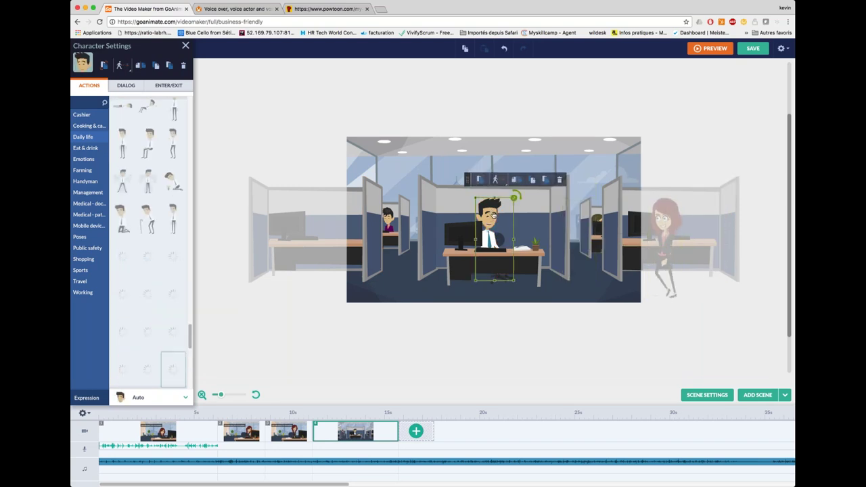
pyautogui.click(123, 85)
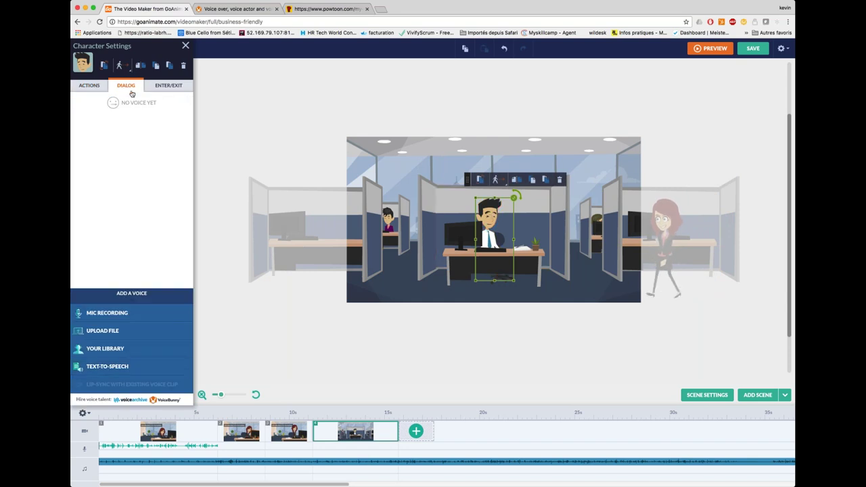
pyautogui.click(138, 371)
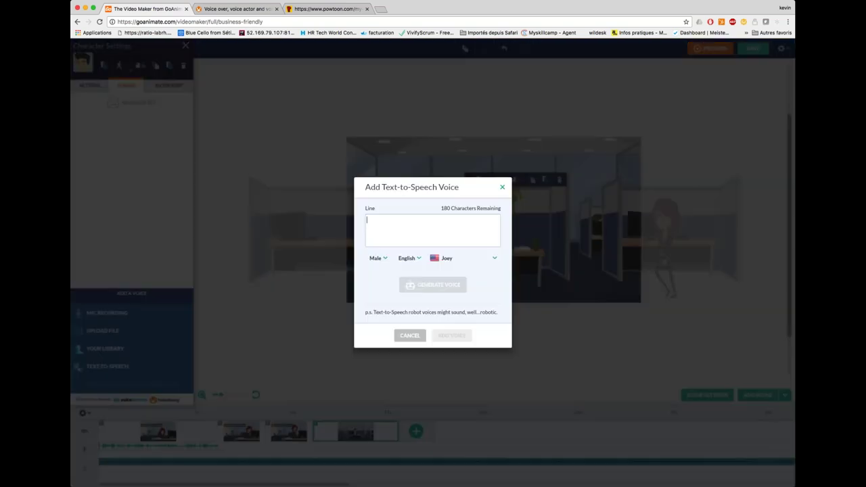
pyautogui.click(409, 257)
pyautogui.click(424, 308)
pyautogui.click(452, 258)
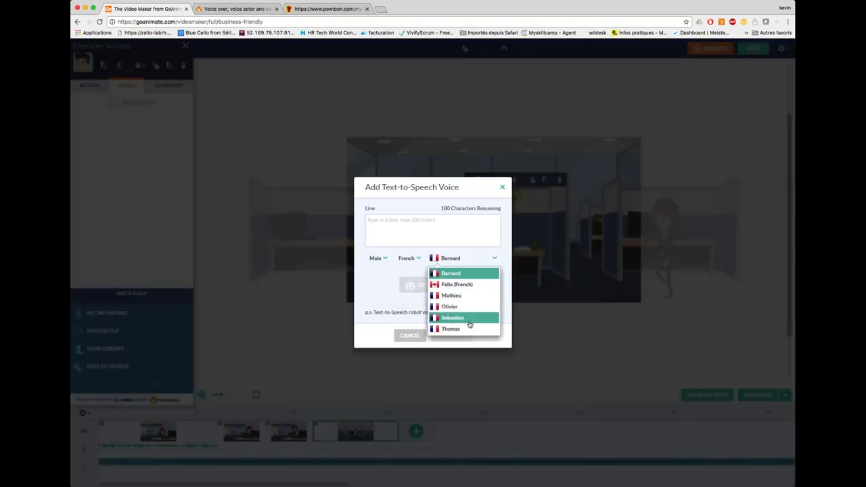
pyautogui.click(458, 308)
# Step: Generate the man's line "Bonjour", the woman's first name, "comment vas-tu aujourd'hui ? Je sais que tu as rendez-vous avec le boss."
pyautogui.click(408, 232)
pyautogui.write('Bonjour SOphie, co')
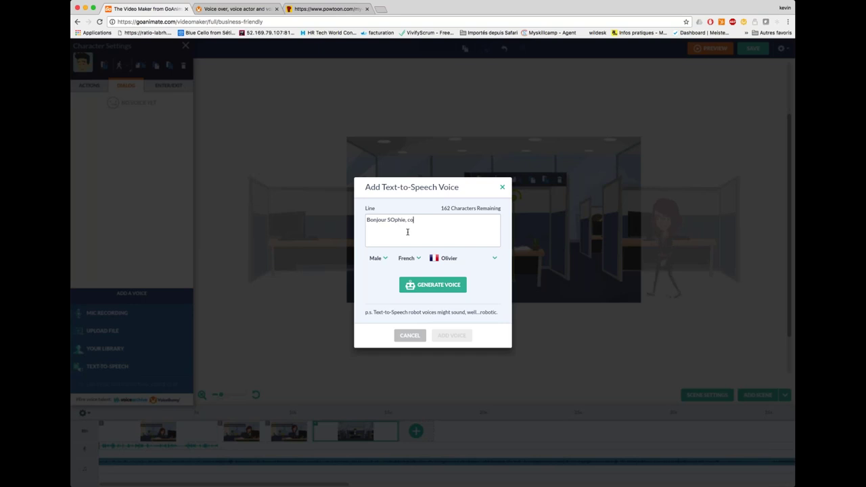
pyautogui.press('BackSpace')
pyautogui.write('o')
pyautogui.write("mment vas-tu aujourd'hui")
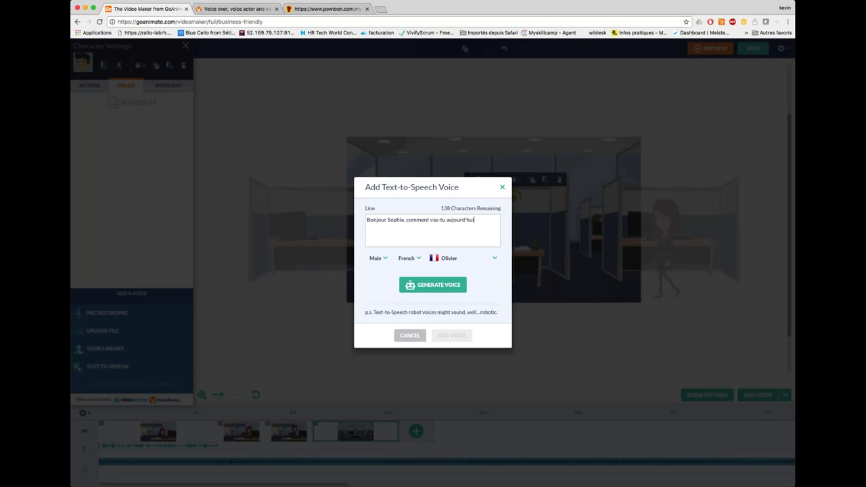
pyautogui.write('ais que tu as rendez-v')
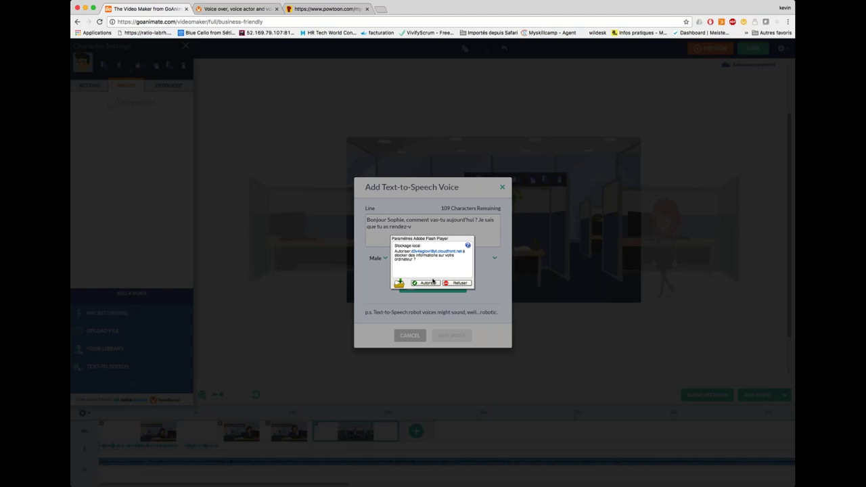
pyautogui.click(428, 282)
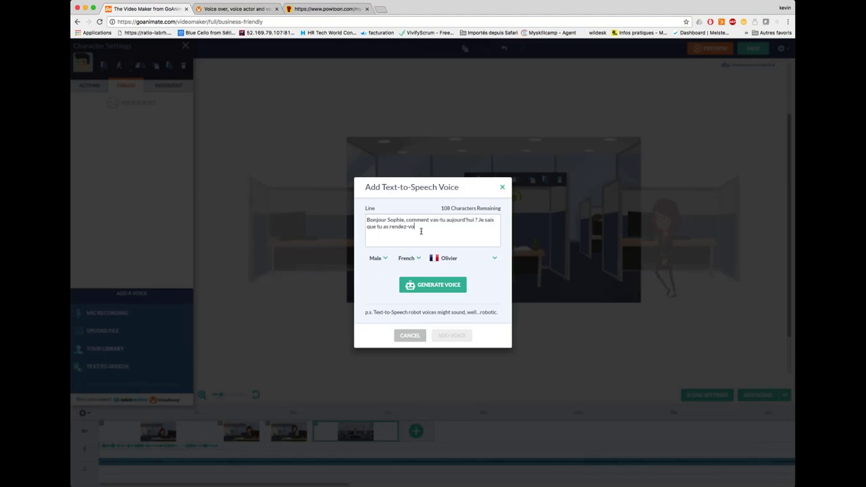
pyautogui.write('ous avec le boss.')
pyautogui.click(425, 283)
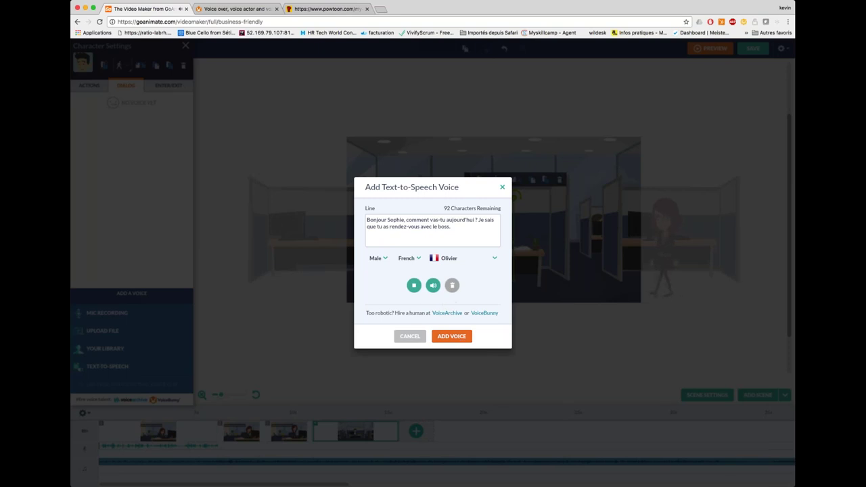
# Step: Switch the man's speech to the French voice Thomas, regenerate the line and add it to the scene
pyautogui.click(458, 263)
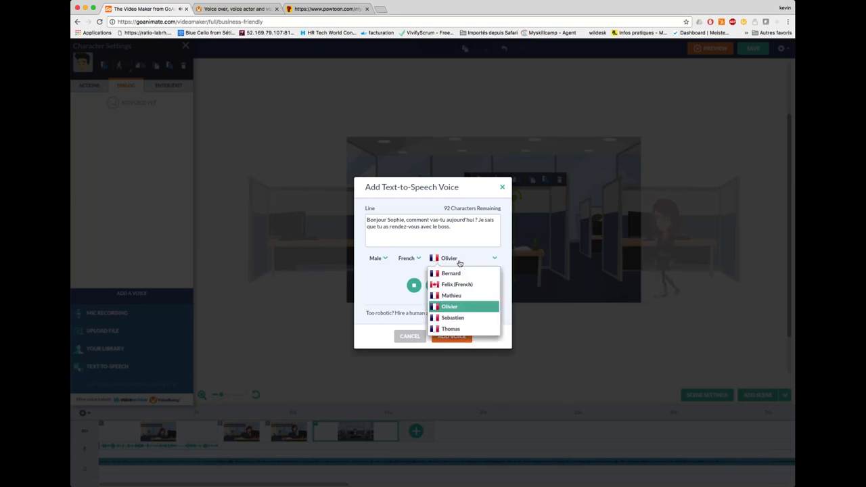
pyautogui.click(451, 328)
pyautogui.click(438, 290)
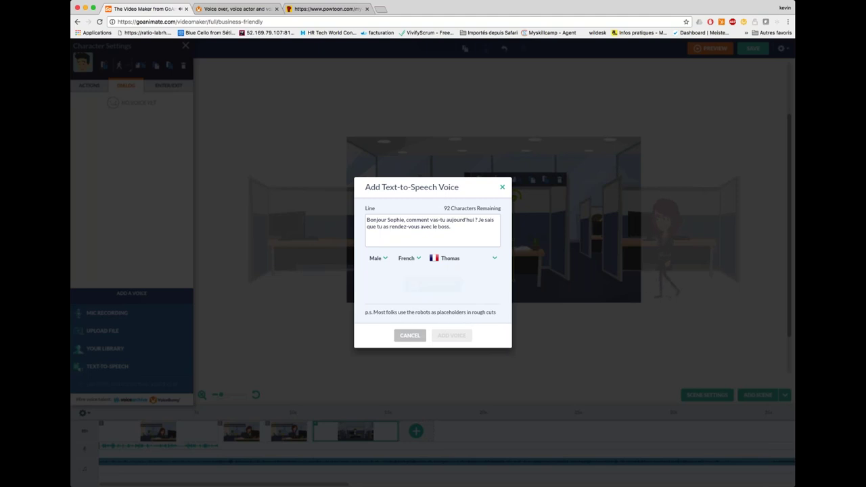
pyautogui.click(451, 336)
# Step: Add a scene after the office dialogue scene and set the standing woman's expression to a smiling 3/4 front view
pyautogui.click(442, 431)
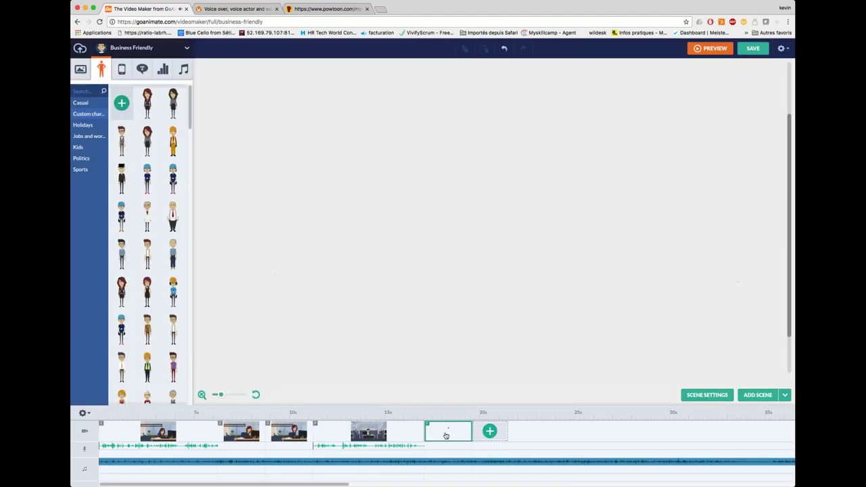
pyautogui.click(575, 233)
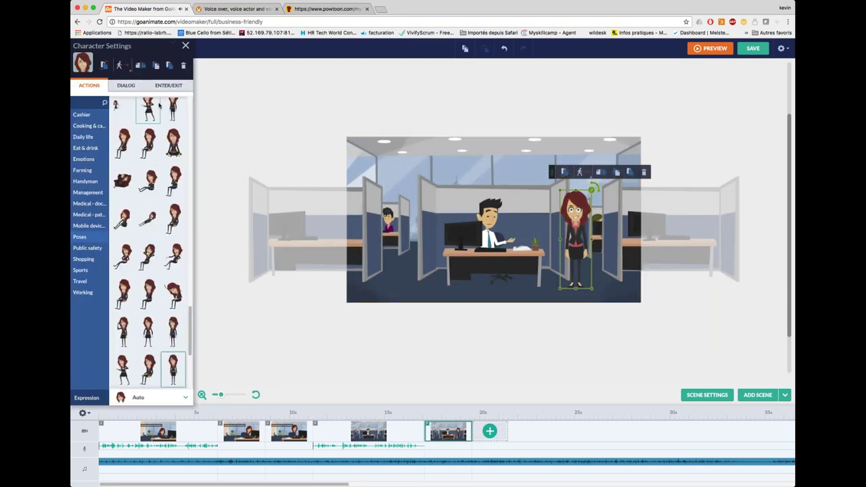
pyautogui.click(167, 397)
pyautogui.moveTo(217, 314); pyautogui.dragTo(216, 326)
pyautogui.click(152, 358)
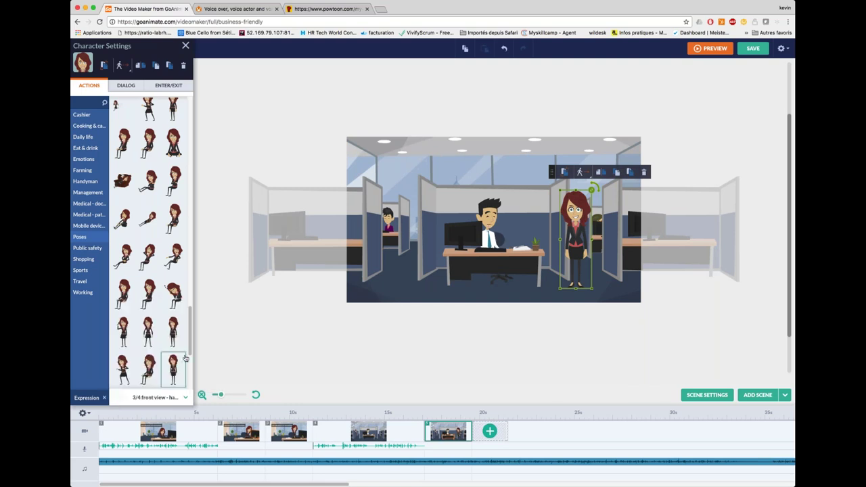
# Step: Search the man's actions for "sitting" and apply a seated talking pose to him behind the desk
pyautogui.click(490, 216)
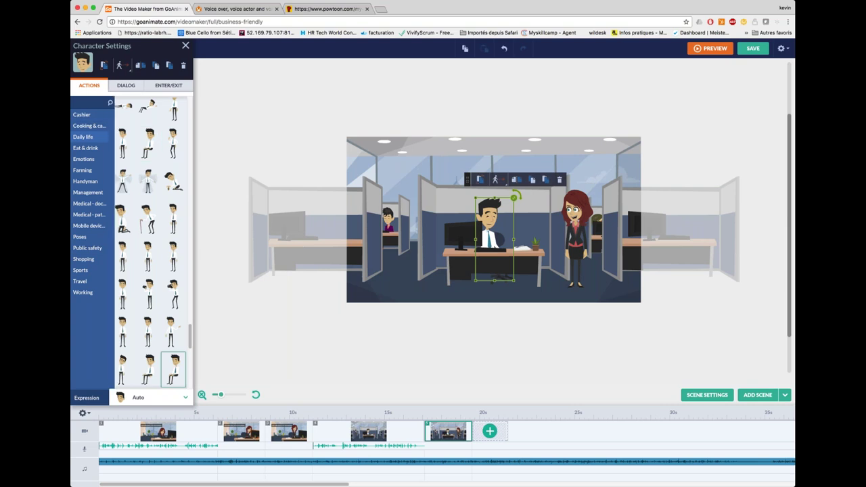
pyautogui.click(184, 397)
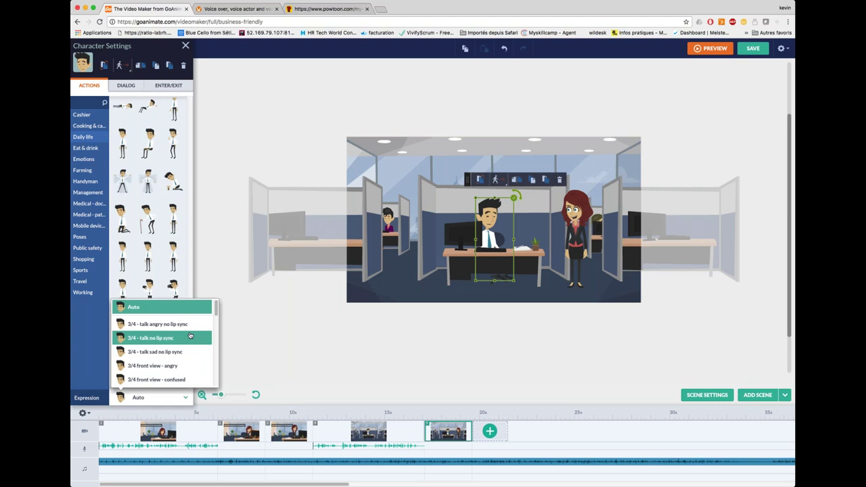
pyautogui.click(126, 86)
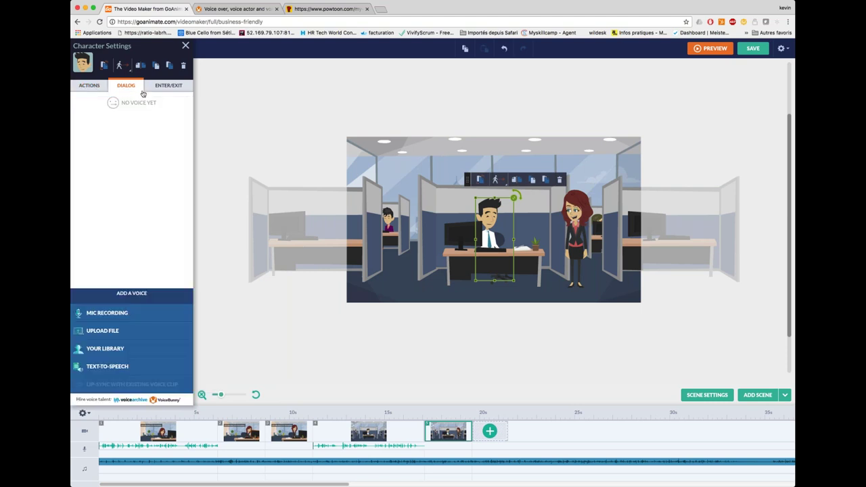
pyautogui.click(100, 85)
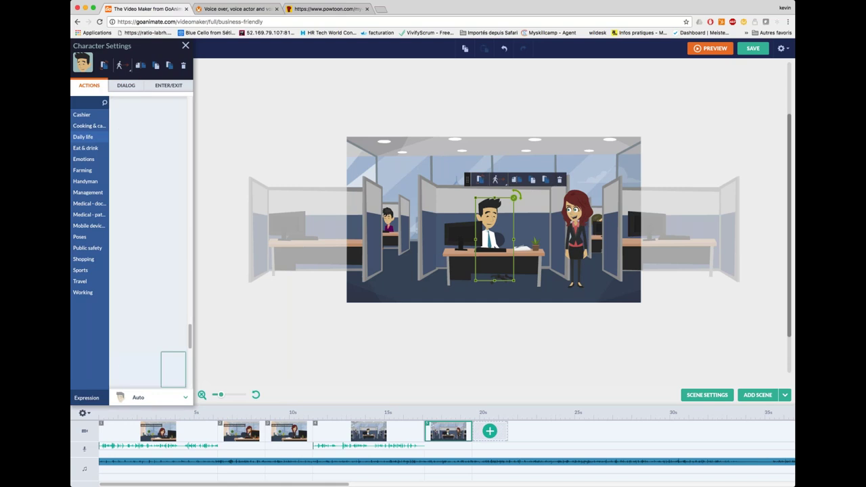
pyautogui.click(85, 100)
pyautogui.write('sitt')
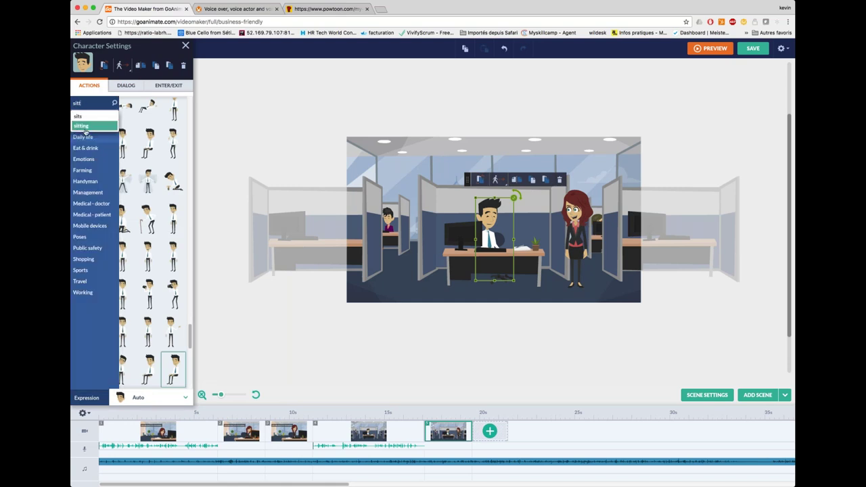
pyautogui.click(88, 124)
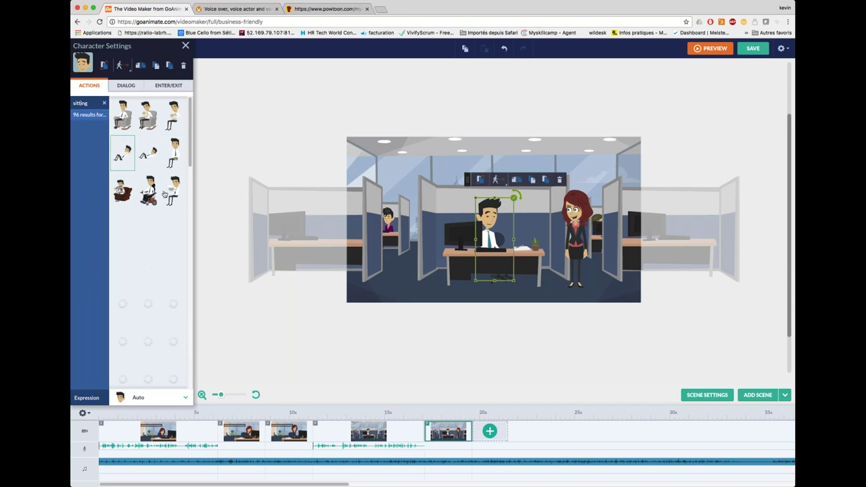
pyautogui.click(175, 266)
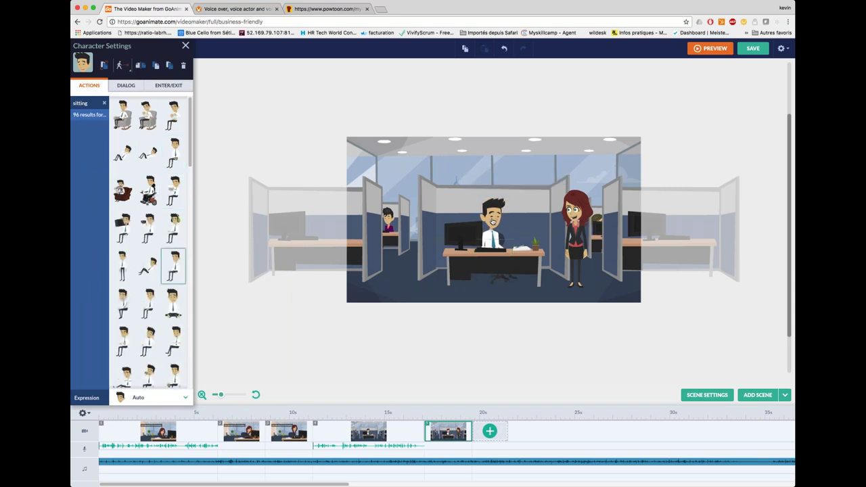
pyautogui.click(430, 90)
# Step: Start a text-to-speech voice for the standing woman and set it to female, French, with the voice Céline
pyautogui.click(568, 211)
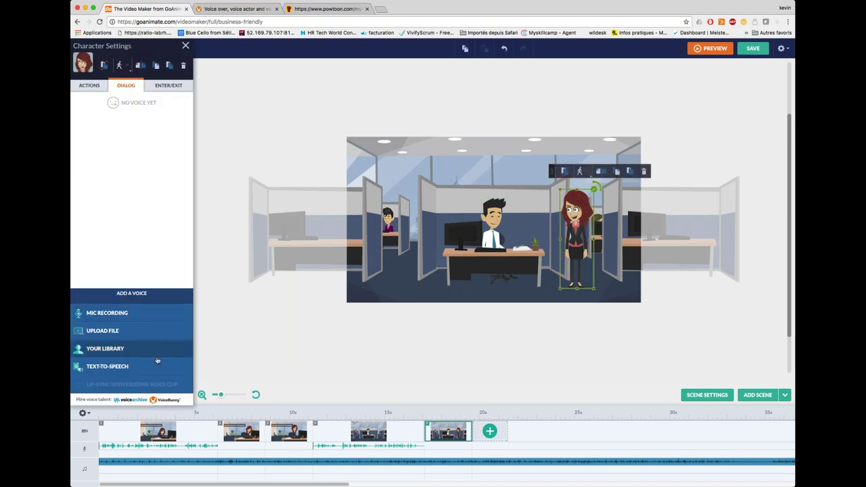
pyautogui.click(107, 366)
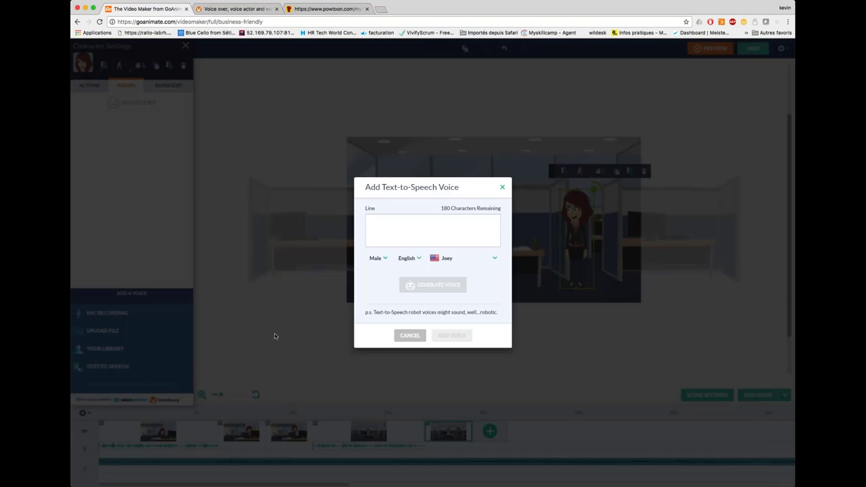
pyautogui.click(376, 257)
pyautogui.click(372, 284)
pyautogui.click(412, 258)
pyautogui.scroll(-3, 426, 305)
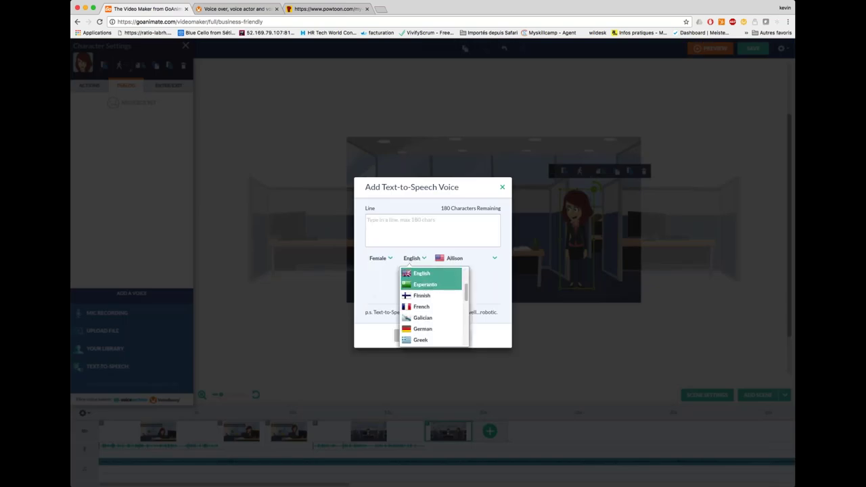
pyautogui.click(420, 307)
pyautogui.click(453, 258)
pyautogui.click(447, 235)
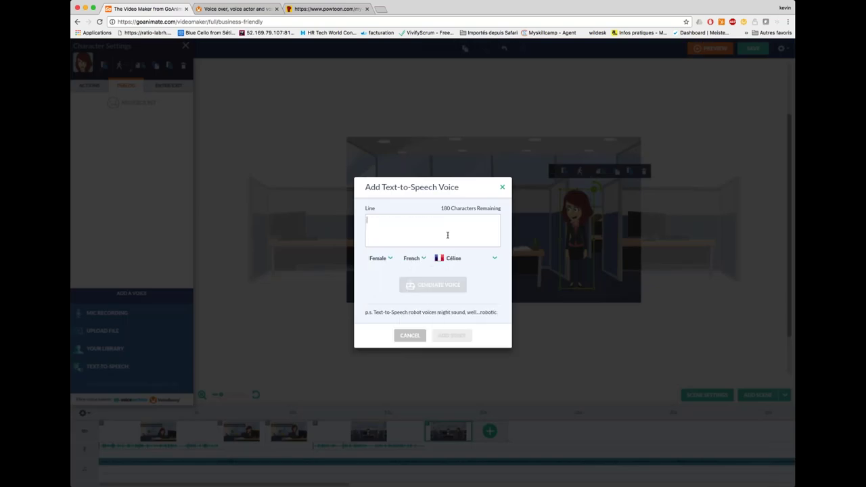
# Step: Generate the woman's line "Bonjour", the man's first name, "oui j'ai rendez-vous par rapport au chiffre du mois et des mois à venir." and add it
pyautogui.write('Bonjour MAi')
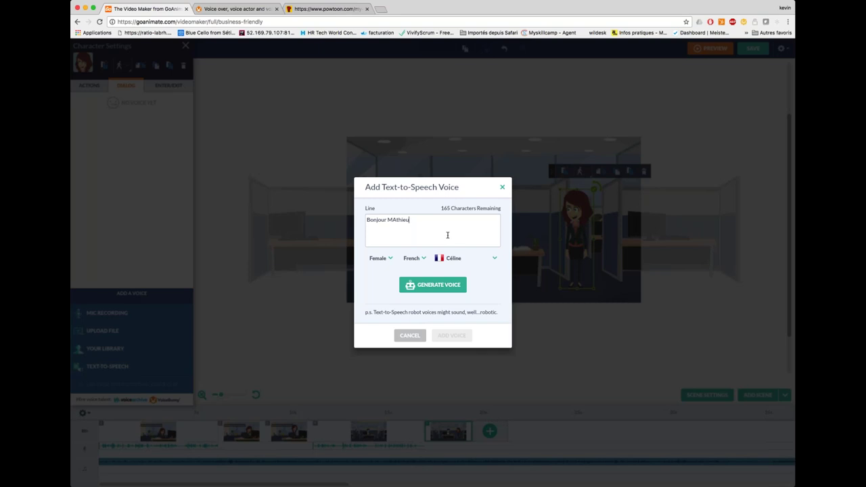
pyautogui.press('BackSpace')
pyautogui.press('BackSpace')
pyautogui.press('BackSpace')
pyautogui.write('a')
pyautogui.write('ui l')
pyautogui.write('r rapport au')
pyautogui.write(' chiffre du mois et')
pyautogui.write(' des mois à venir.')
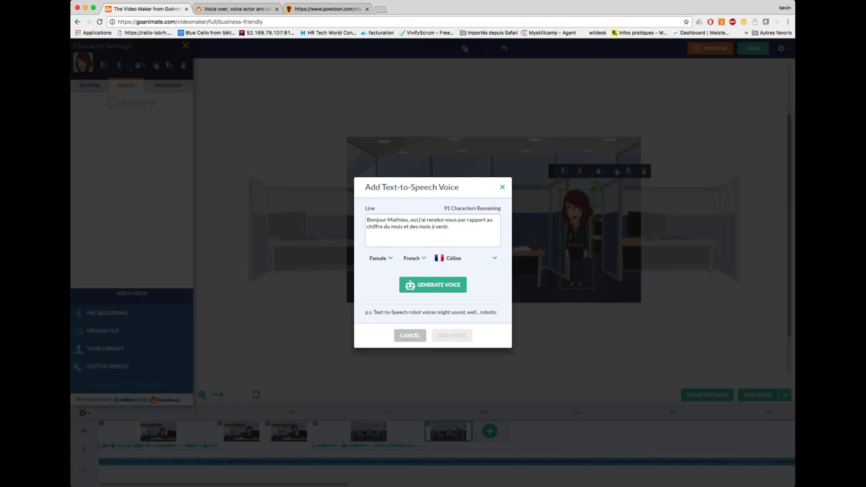
pyautogui.click(419, 284)
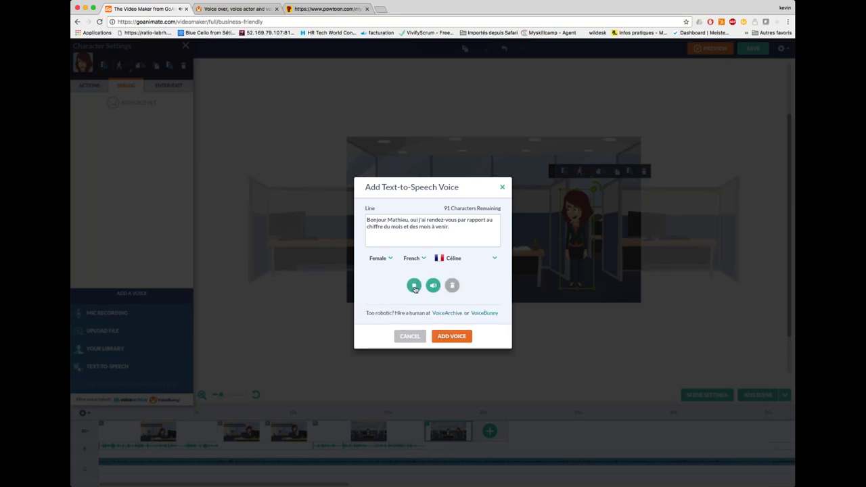
pyautogui.click(451, 335)
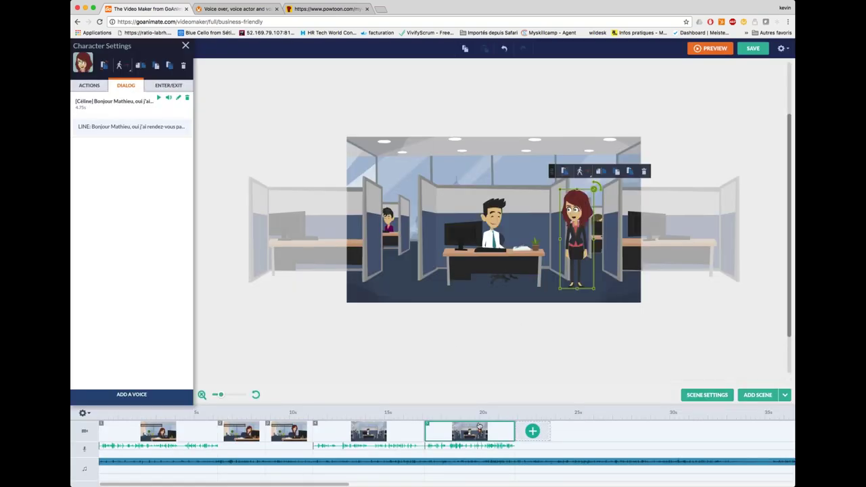
pyautogui.click(465, 361)
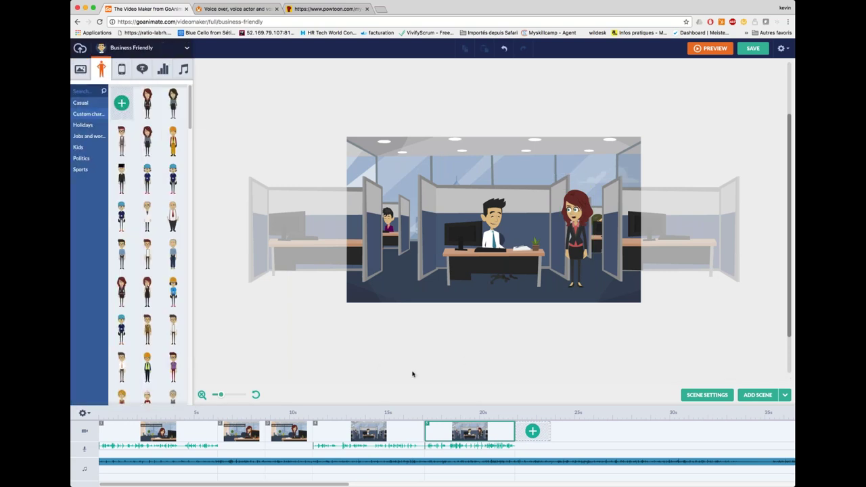
# Step: Examine the scene templates in the Office, Home, Industrial and Leisure categories, and the list of other template categories
pyautogui.click(80, 68)
pyautogui.click(77, 91)
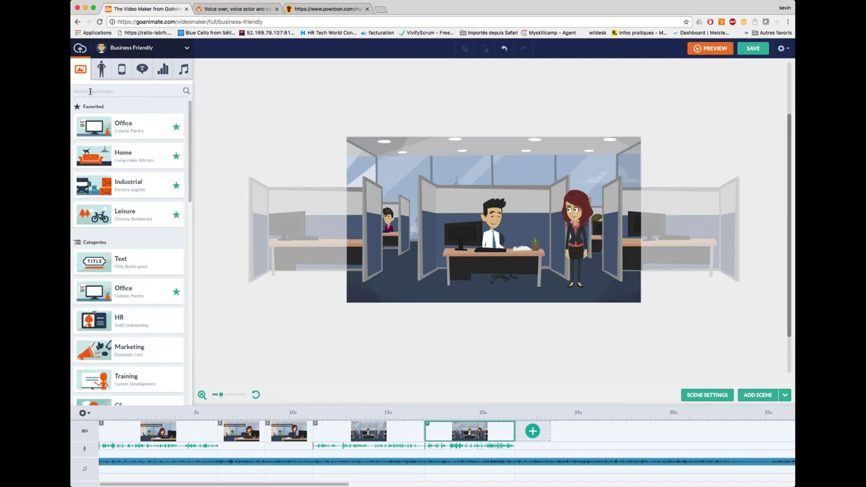
pyautogui.click(132, 132)
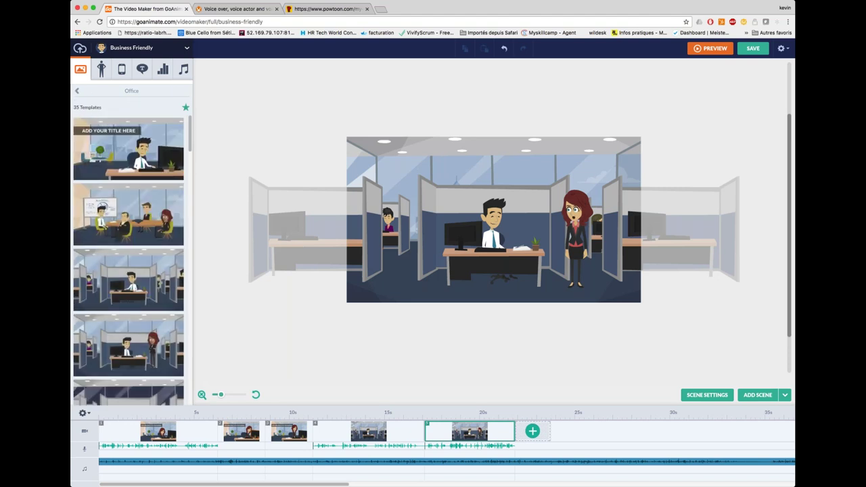
pyautogui.scroll(-5, 114, 156)
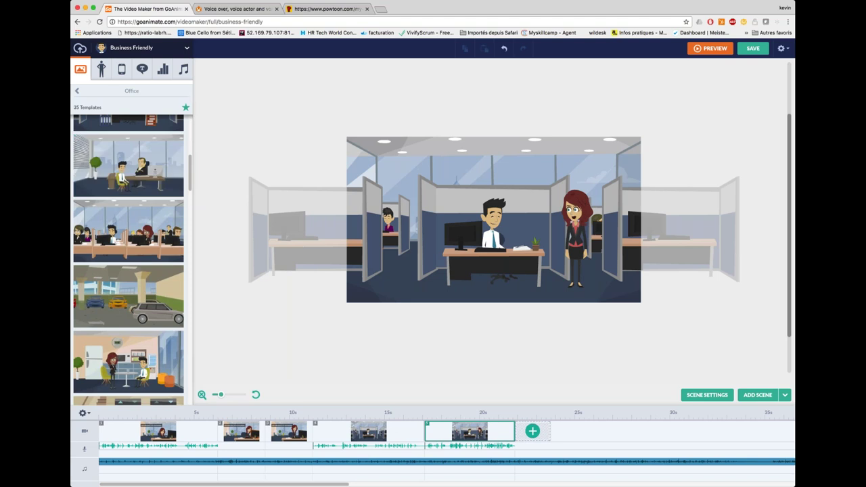
pyautogui.click(77, 93)
pyautogui.click(135, 152)
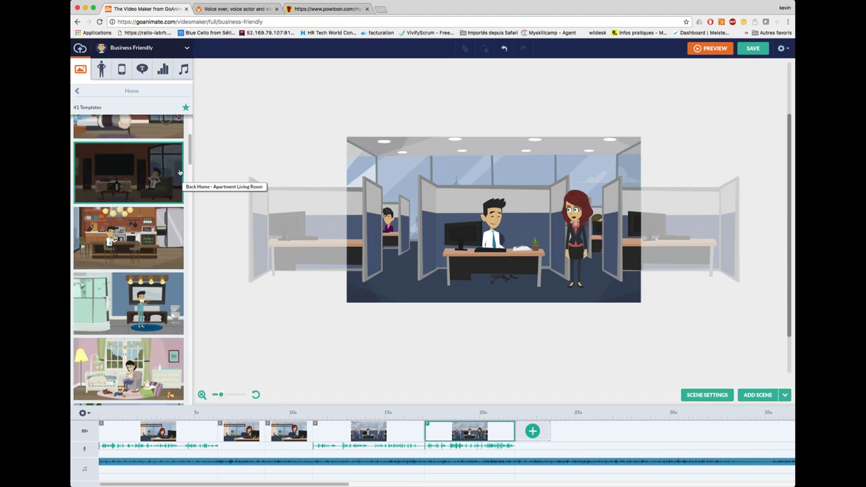
pyautogui.scroll(-1, 191, 169)
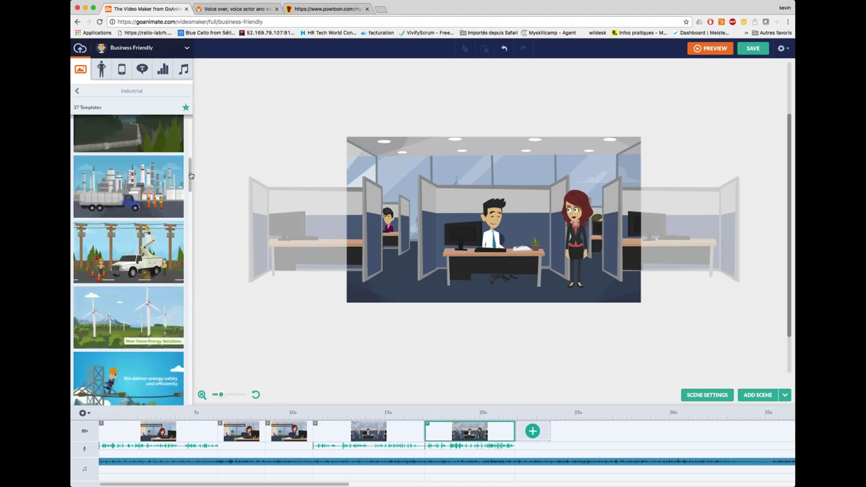
pyautogui.moveTo(191, 176); pyautogui.dragTo(190, 208)
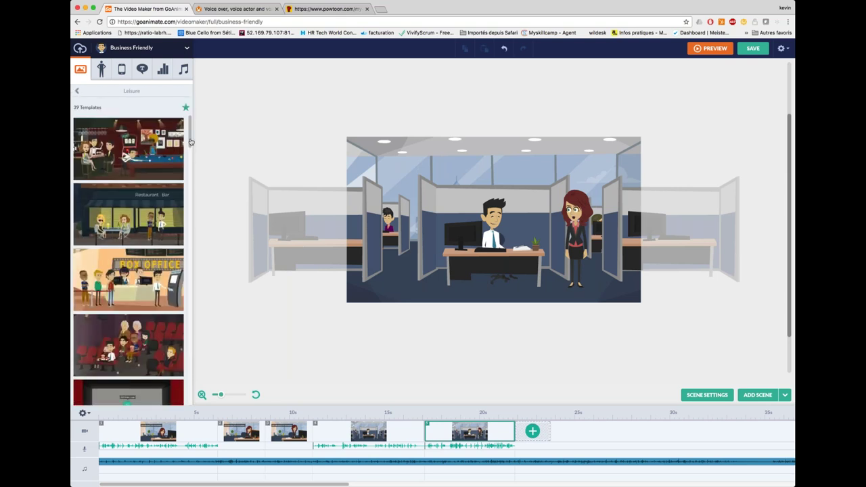
pyautogui.moveTo(191, 149); pyautogui.dragTo(194, 255)
pyautogui.scroll(-1, 185, 191)
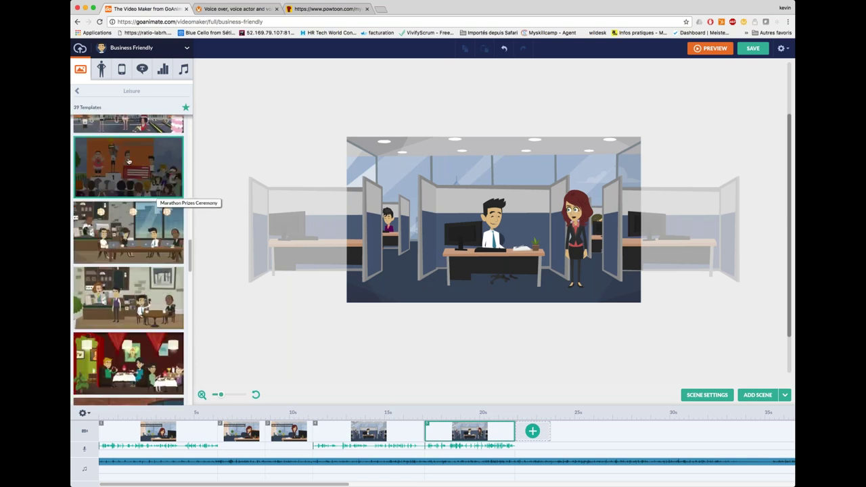
pyautogui.click(77, 93)
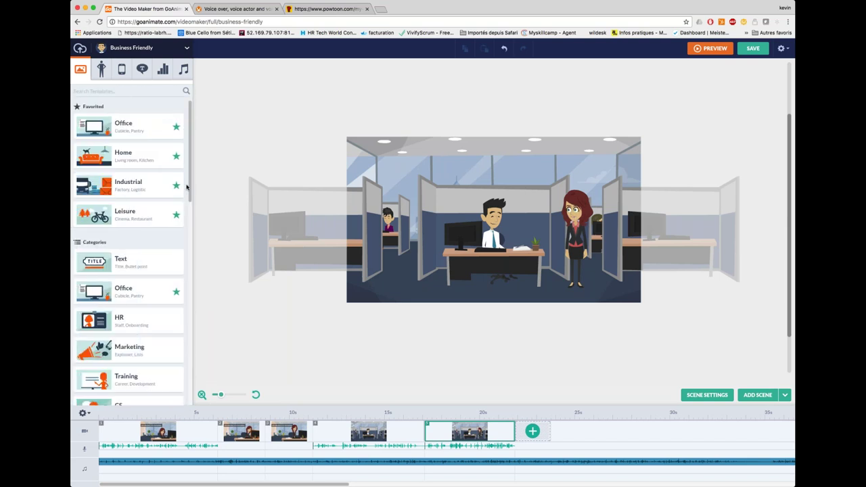
pyautogui.moveTo(190, 192); pyautogui.dragTo(191, 242)
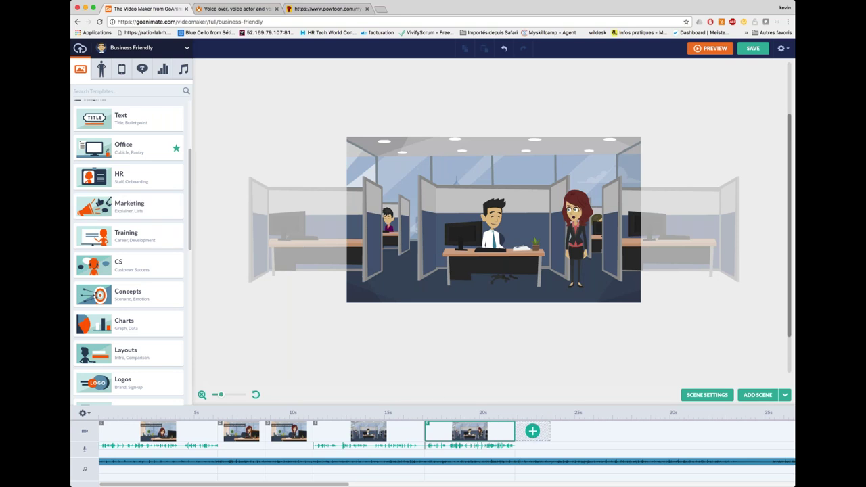
# Step: Examine the scene templates in the Training and Marketing categories and the remaining template categories
pyautogui.click(125, 232)
pyautogui.moveTo(189, 146); pyautogui.dragTo(189, 306)
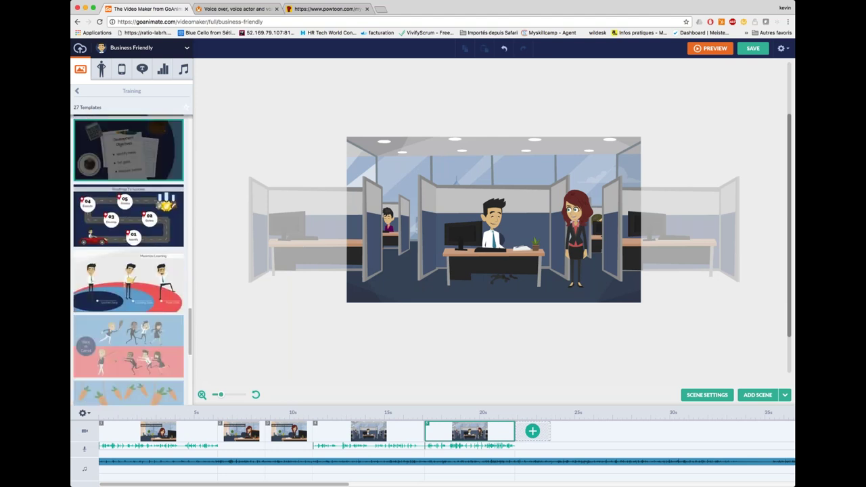
pyautogui.click(76, 91)
pyautogui.click(148, 215)
pyautogui.moveTo(190, 224); pyautogui.dragTo(192, 348)
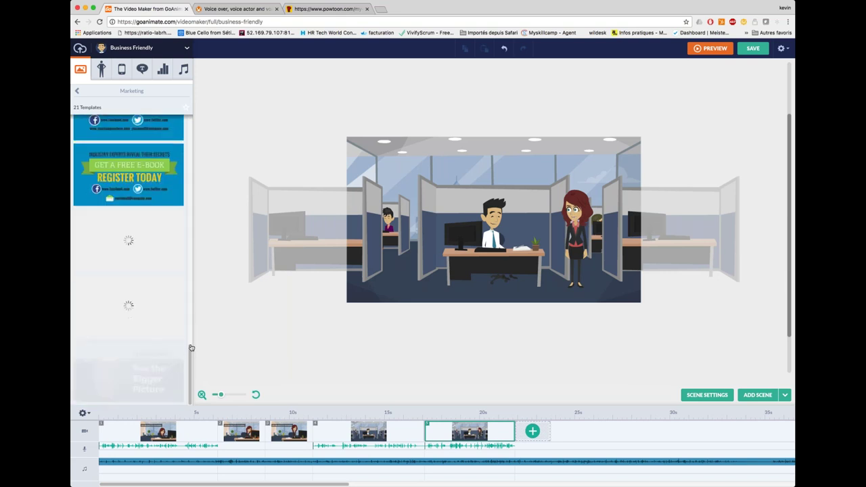
pyautogui.click(76, 90)
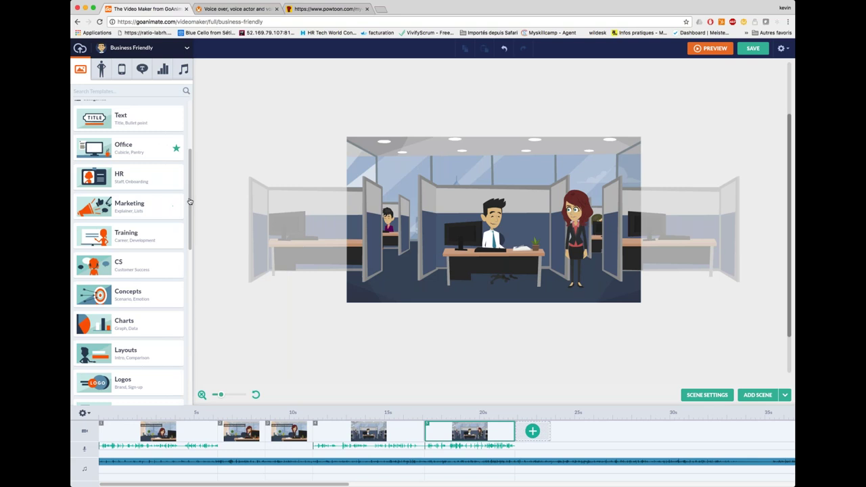
pyautogui.moveTo(189, 198); pyautogui.dragTo(190, 302)
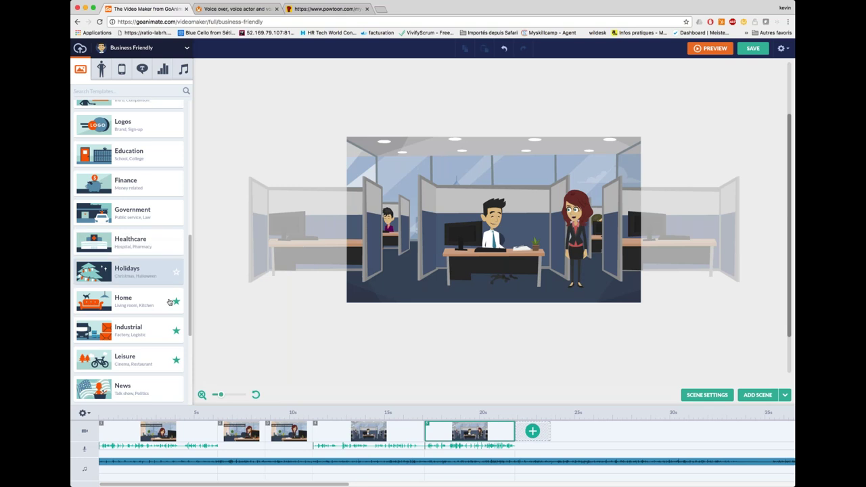
pyautogui.moveTo(193, 292); pyautogui.dragTo(191, 322)
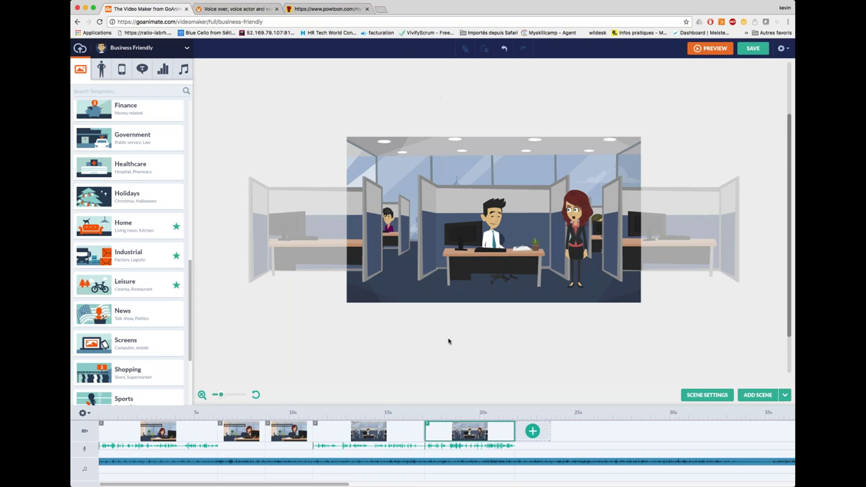
pyautogui.press('super+Tab')
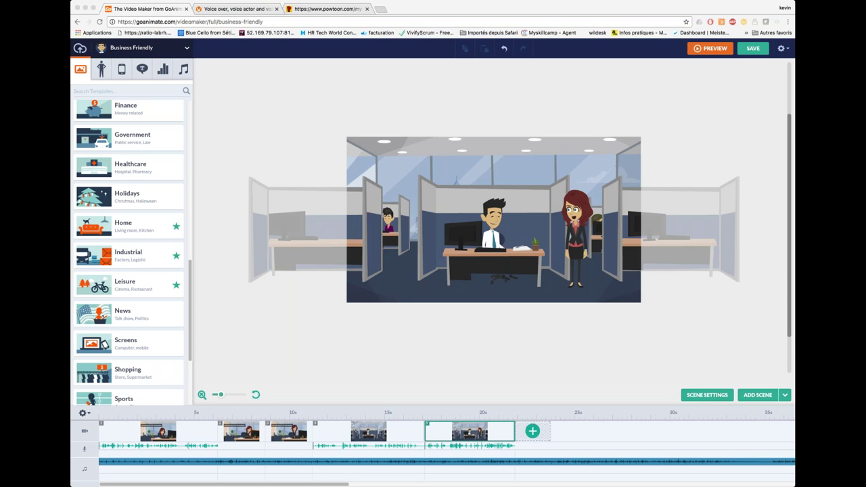
# Step: Add a new scene at the end of the timeline and delete the characters and cubicle furniture from it
pyautogui.click(531, 433)
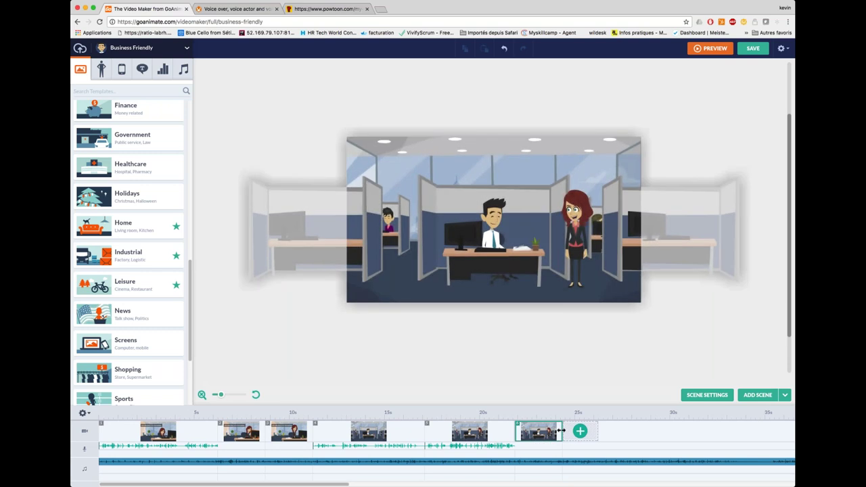
pyautogui.press('Delete')
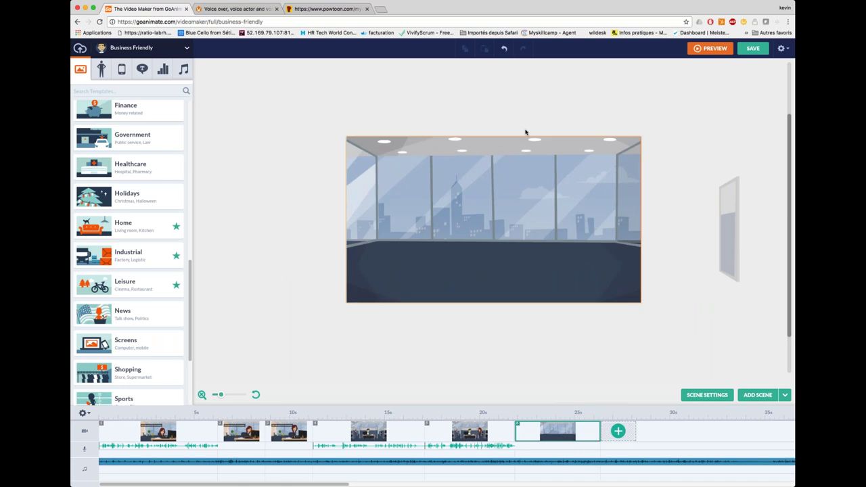
# Step: Switch the theme to Whiteboard Animation and apply the Office template "At The Office - At Boss Office" to the new scene
pyautogui.click(187, 52)
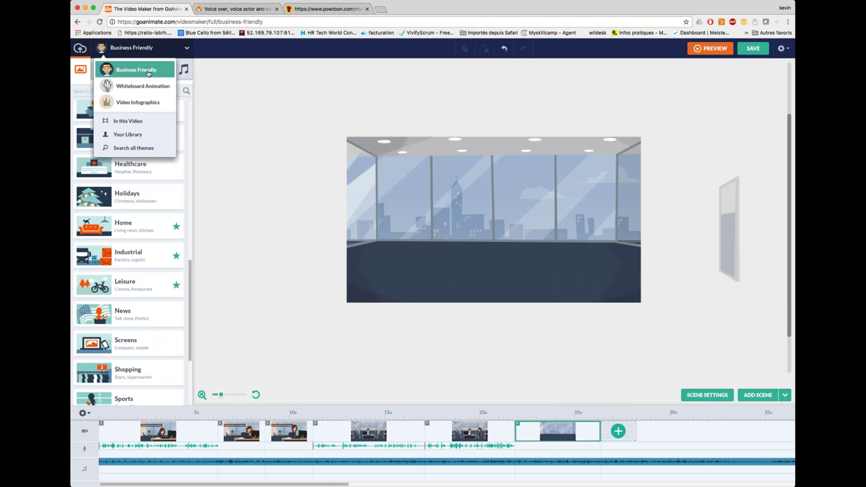
pyautogui.click(128, 86)
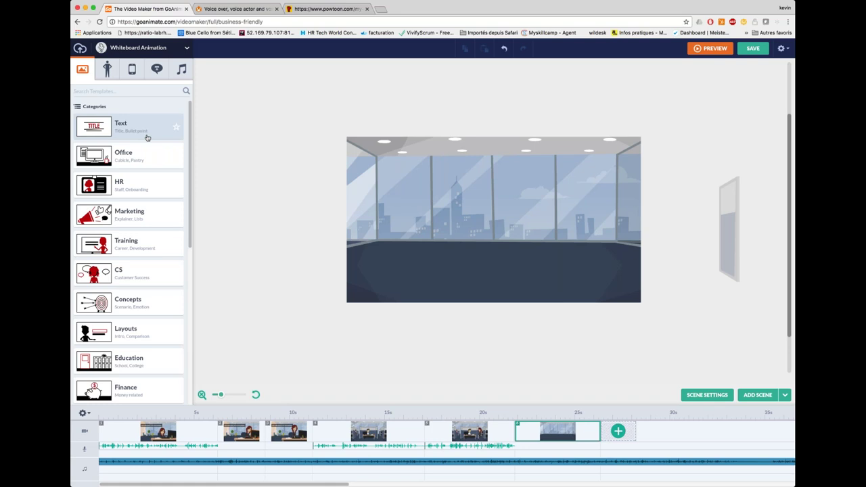
pyautogui.click(146, 159)
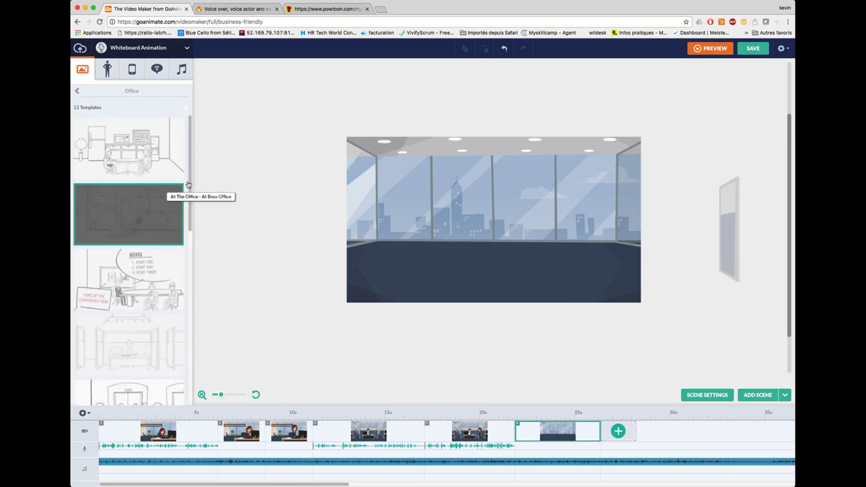
pyautogui.click(149, 220)
pyautogui.moveTo(149, 220); pyautogui.dragTo(190, 197)
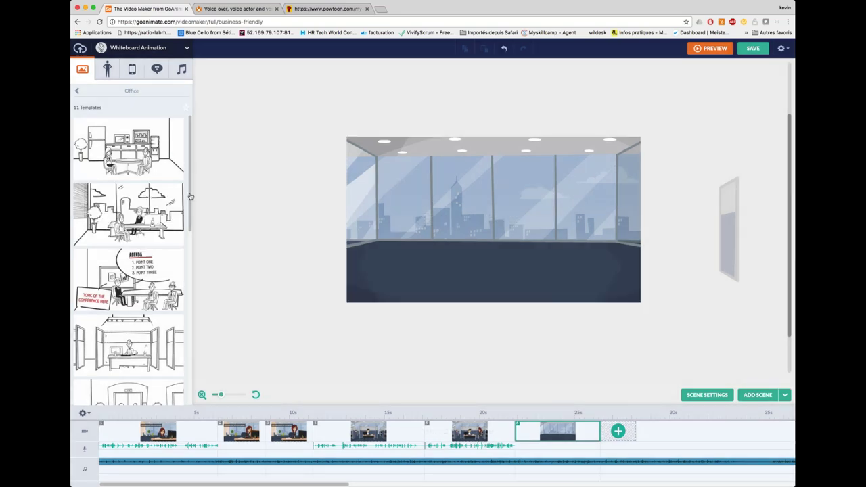
pyautogui.click(171, 208)
pyautogui.moveTo(172, 208); pyautogui.dragTo(481, 277)
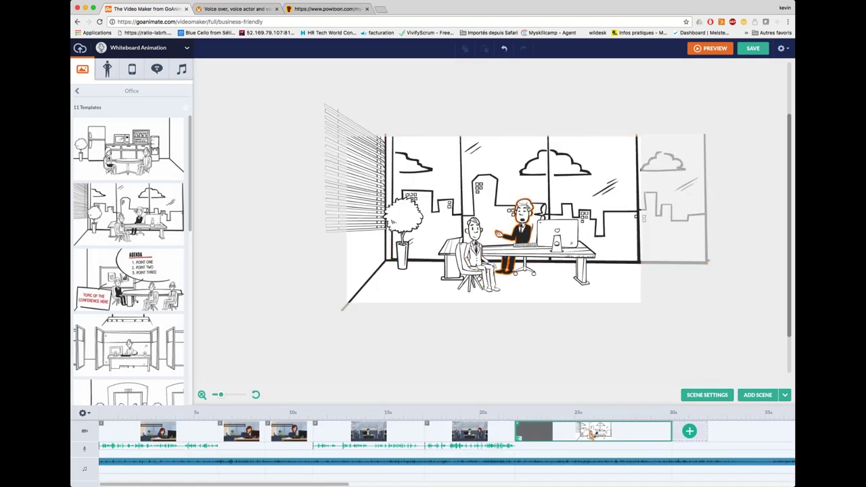
# Step: Look through the other whiteboard office templates and the poses available for the seated man in front of the desk
pyautogui.moveTo(190, 201); pyautogui.dragTo(187, 255)
pyautogui.click(473, 237)
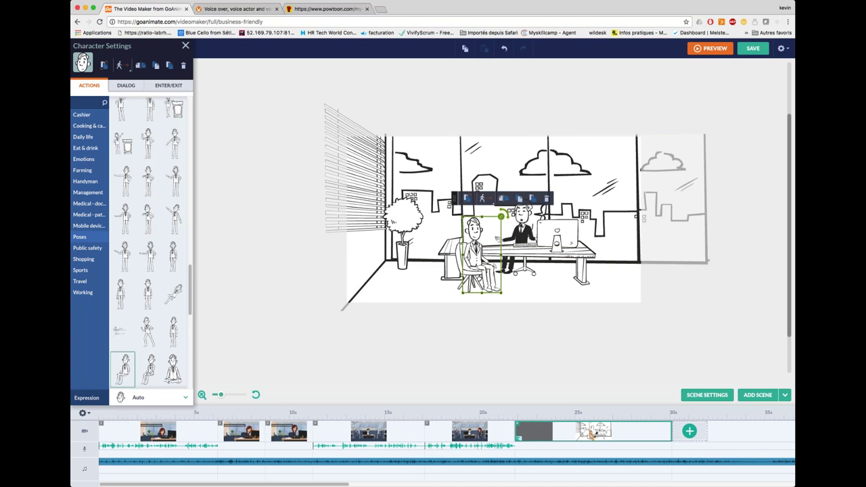
pyautogui.click(414, 99)
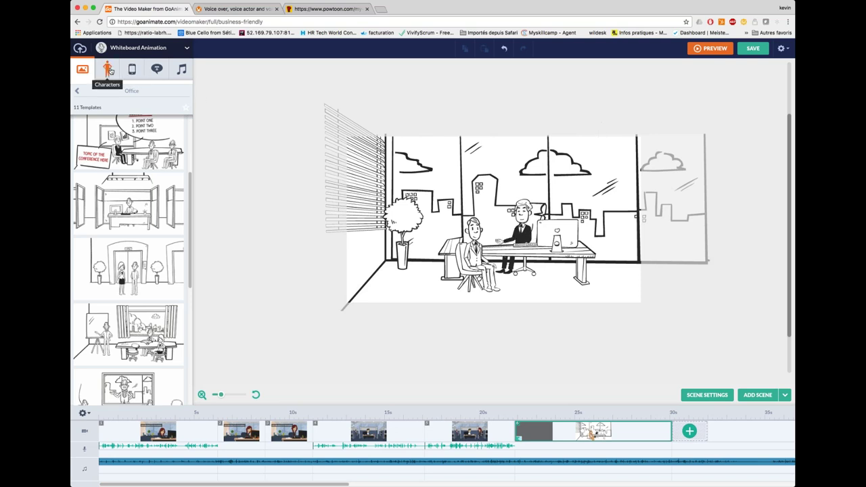
# Step: Add a Caveat Brush text with handwritten motion to the whiteboard scene, above the seated man
pyautogui.click(156, 70)
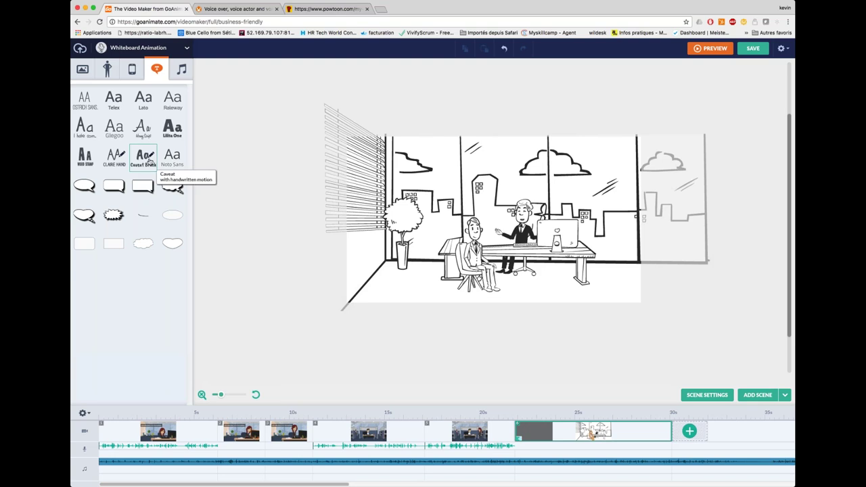
pyautogui.moveTo(143, 160); pyautogui.dragTo(433, 195)
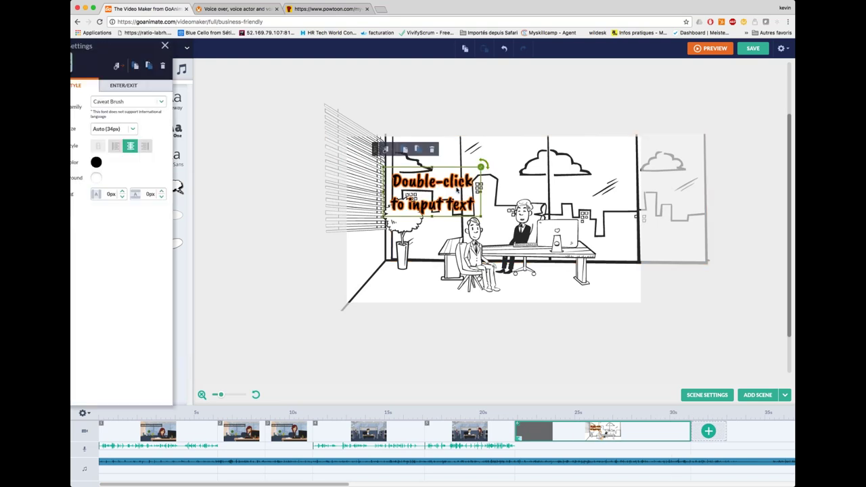
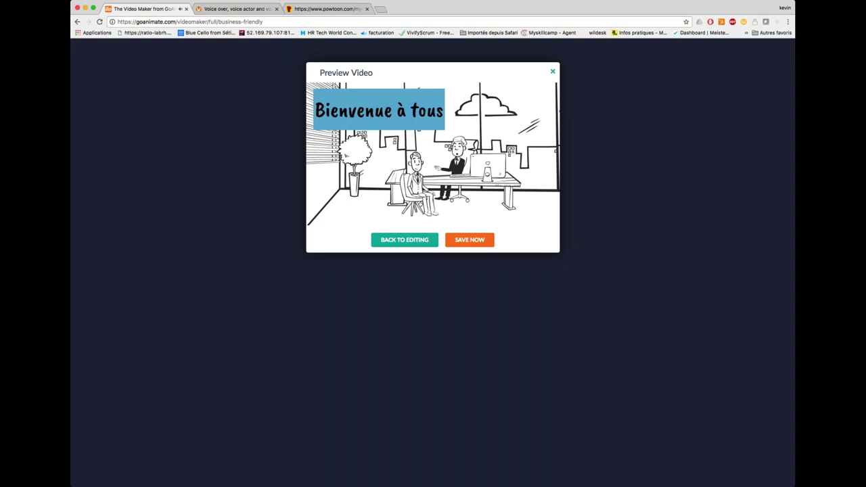
# Step: Replay the end of the video preview to watch the handwritten title being drawn, and return to editing
pyautogui.moveTo(420, 231)
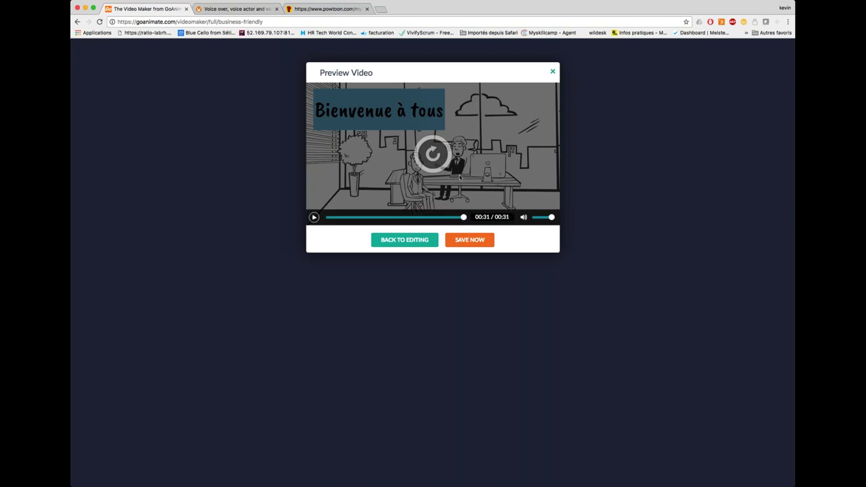
pyautogui.click(460, 217)
pyautogui.moveTo(460, 217)
pyautogui.mouseDown()
pyautogui.moveTo(420, 217)
pyautogui.moveTo(452, 219)
pyautogui.mouseUp()
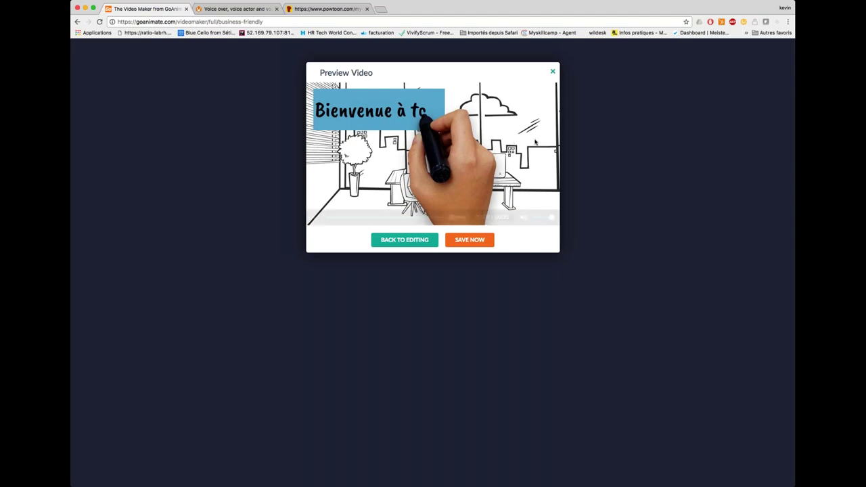
pyautogui.click(552, 72)
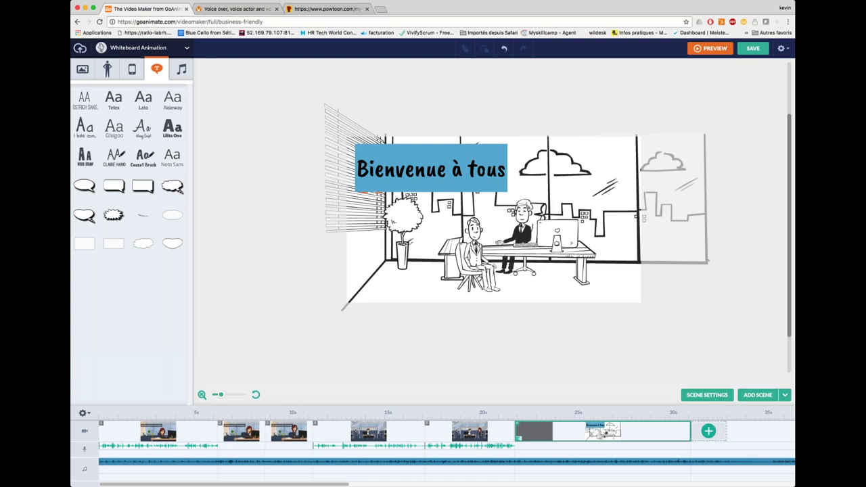
# Step: Switch to Powtoon and start a new Powtoon by building the story scene by scene
pyautogui.click(324, 9)
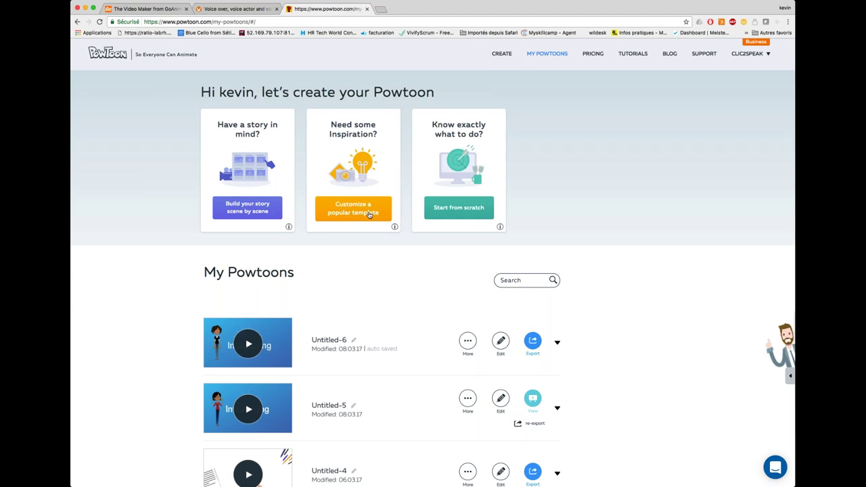
pyautogui.click(269, 213)
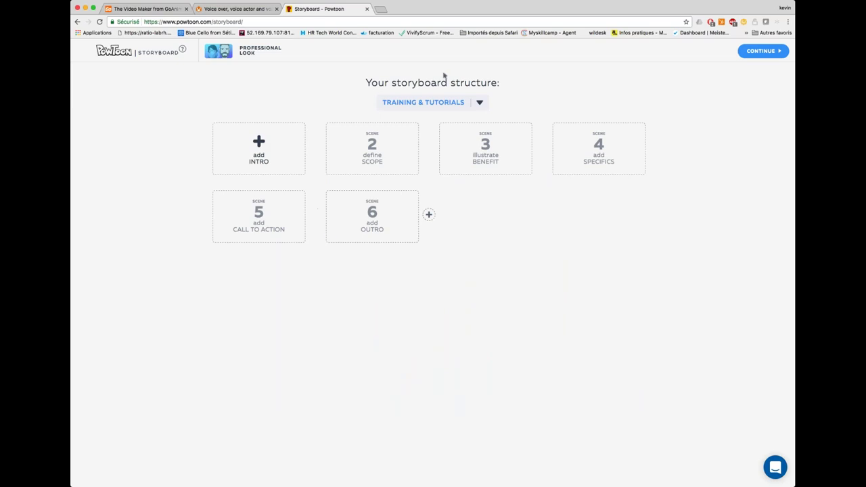
# Step: Browse the Work, Education and Personal storyboard structures and choose Explainer Videos from the Work group
pyautogui.click(479, 103)
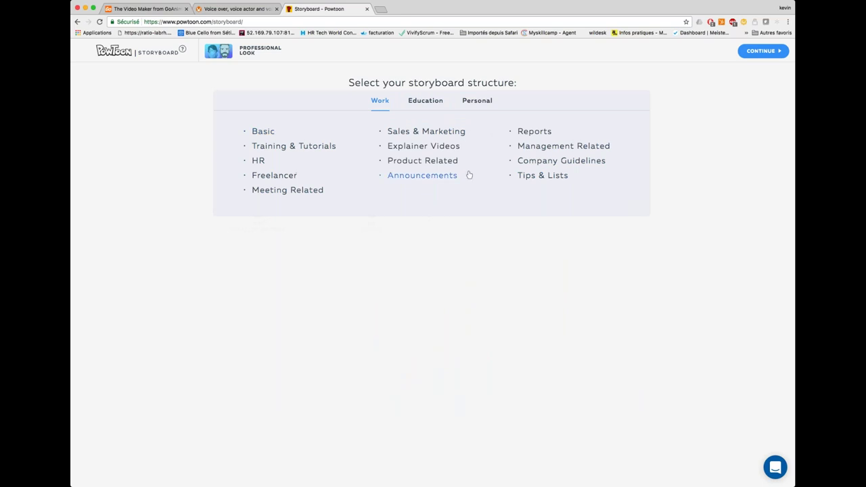
pyautogui.click(424, 101)
pyautogui.click(483, 103)
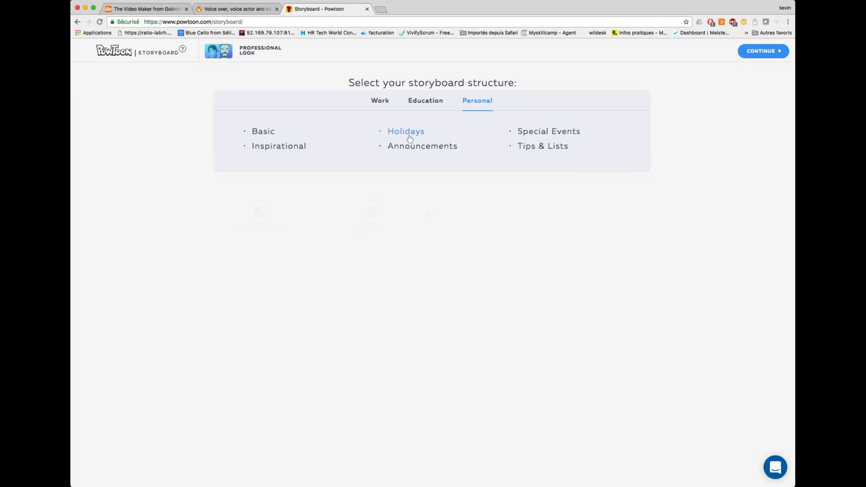
pyautogui.click(381, 101)
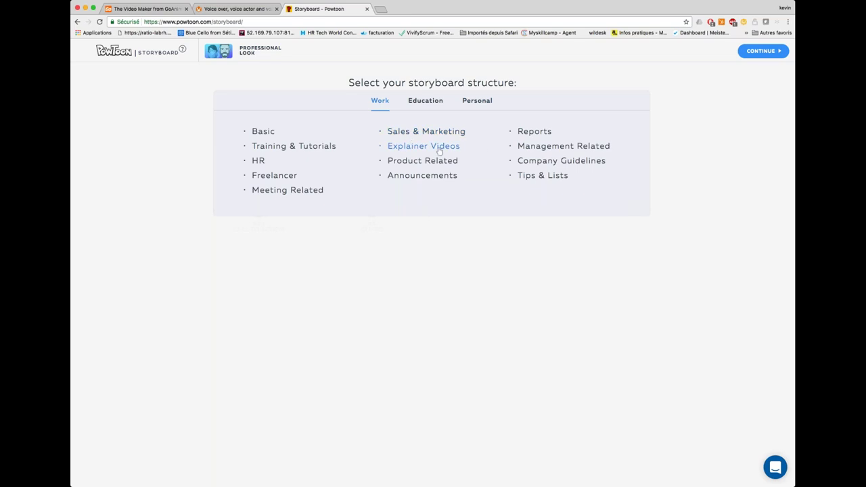
pyautogui.click(413, 147)
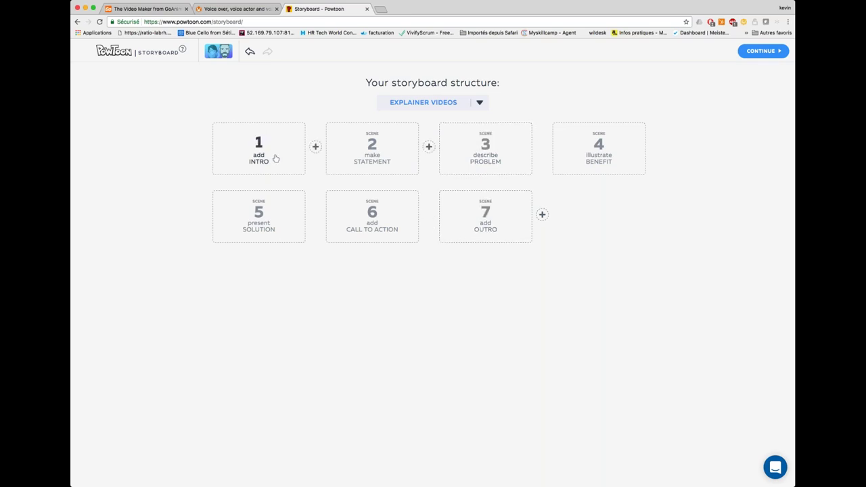
# Step: Fill the intro scene with the "2016 TITLE TEXT" template showing a man in a suit
pyautogui.click(264, 152)
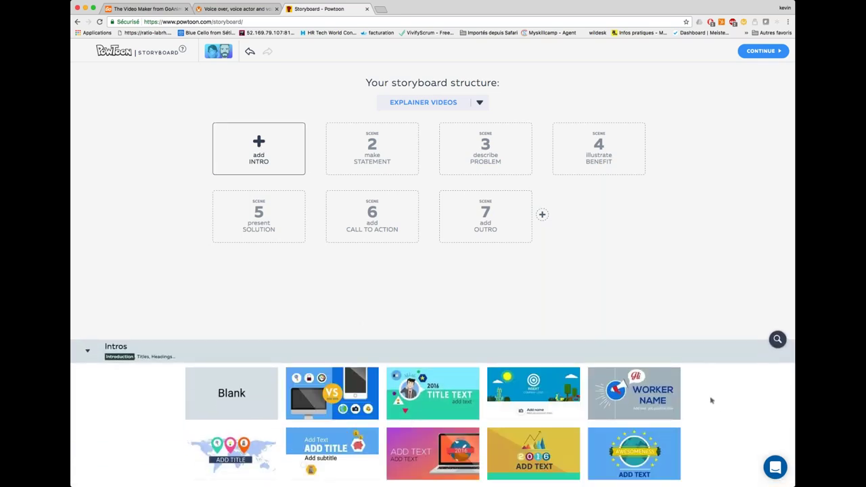
pyautogui.scroll(-1, 710, 399)
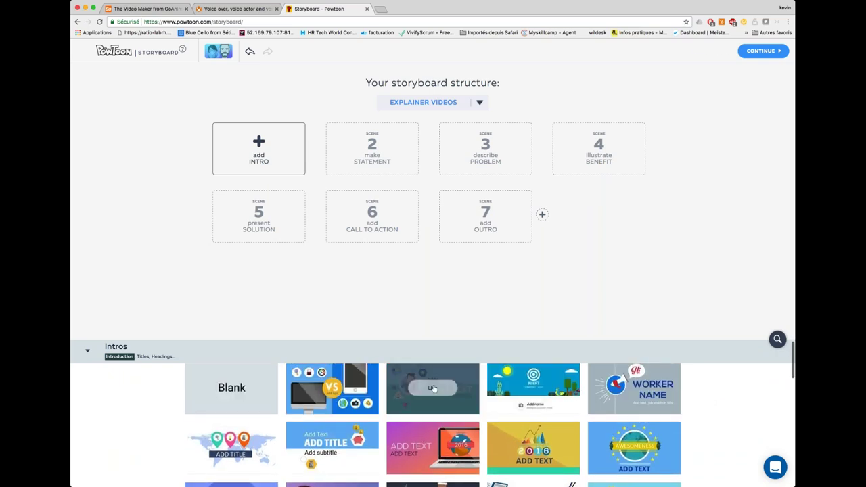
pyautogui.click(231, 389)
pyautogui.click(432, 393)
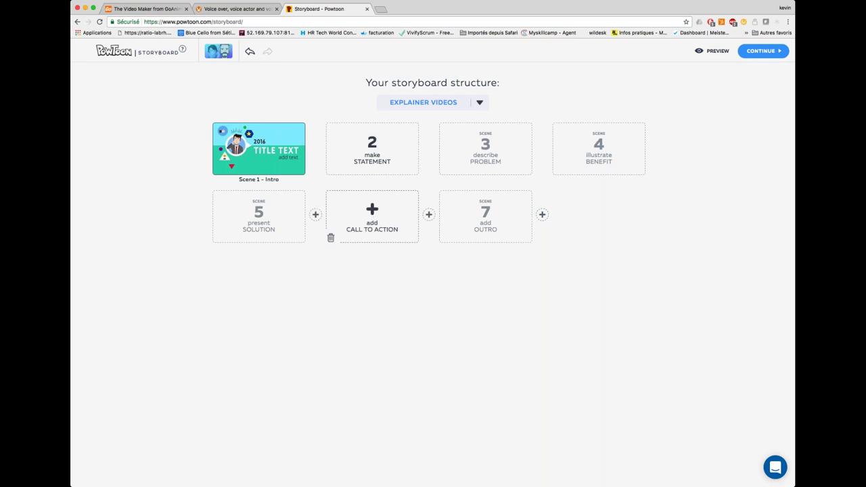
# Step: Fill the Statement scene with the template showing a laptop and the text "in a more effective way"
pyautogui.click(376, 159)
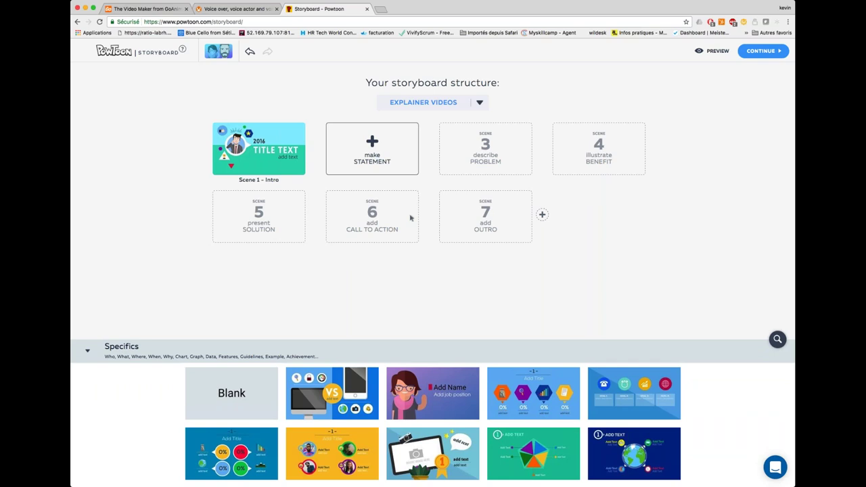
pyautogui.moveTo(666, 383)
pyautogui.scroll(-1, 710, 389)
pyautogui.scroll(-2, 711, 390)
pyautogui.scroll(-3, 710, 388)
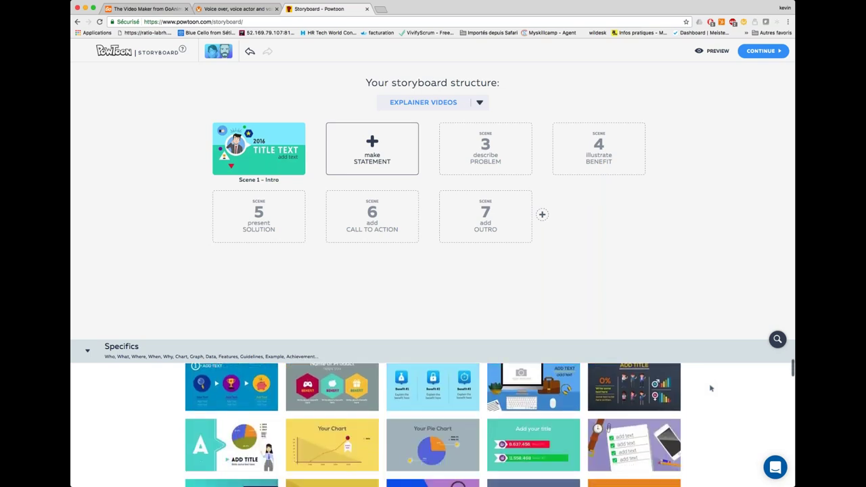
pyautogui.scroll(-4, 710, 388)
pyautogui.scroll(-3, 710, 389)
pyautogui.scroll(-5, 710, 389)
pyautogui.scroll(-3, 709, 391)
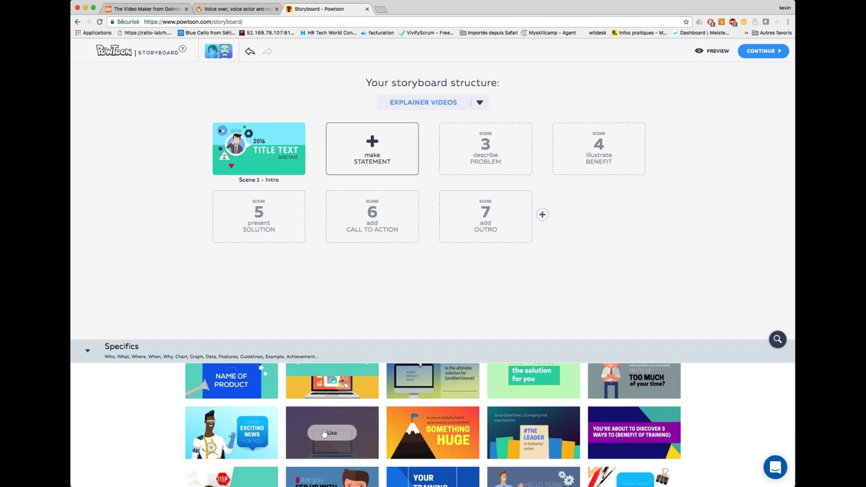
pyautogui.click(325, 434)
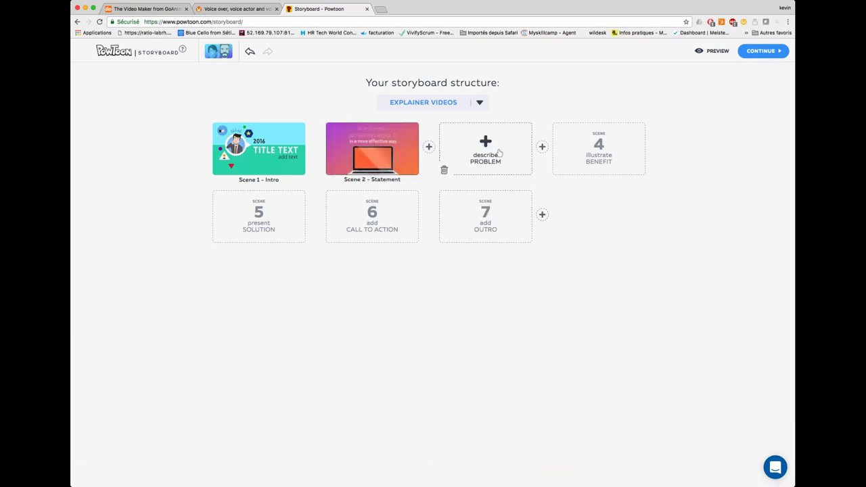
pyautogui.click(487, 151)
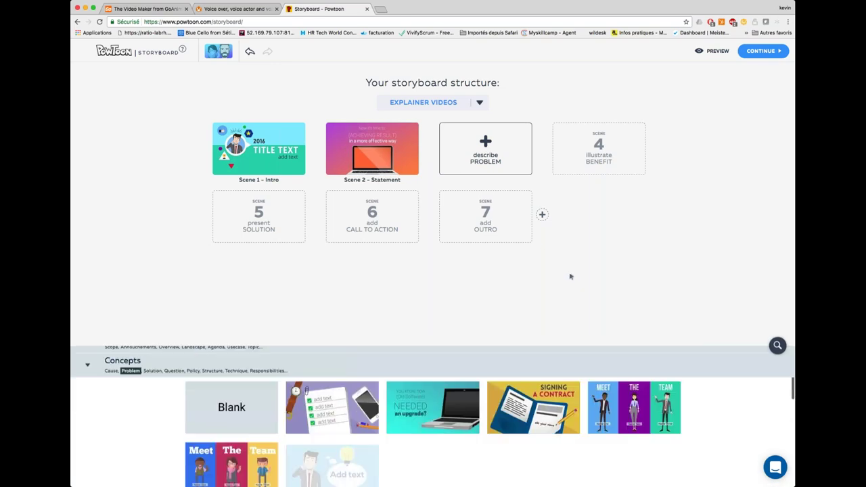
pyautogui.scroll(-5, 716, 391)
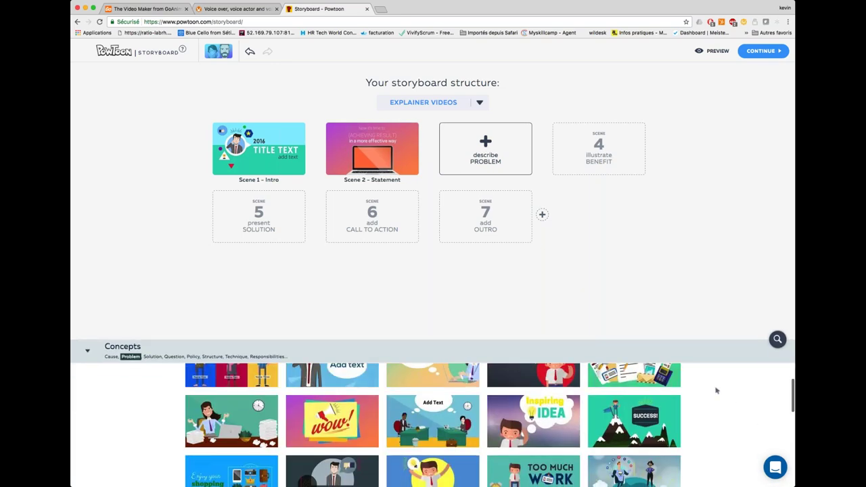
pyautogui.scroll(-3, 710, 387)
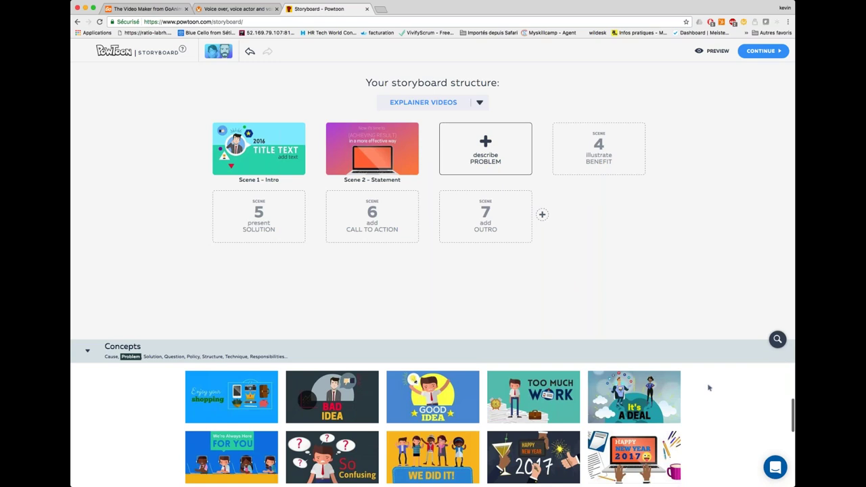
pyautogui.scroll(-3, 707, 386)
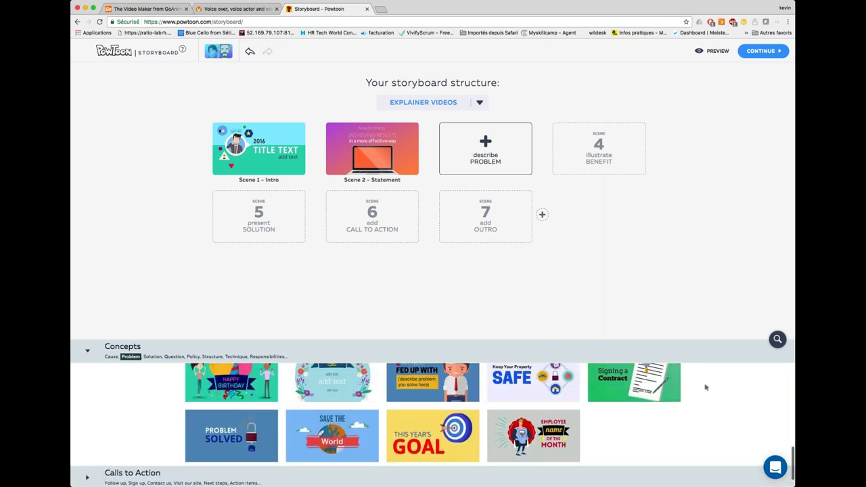
pyautogui.click(331, 445)
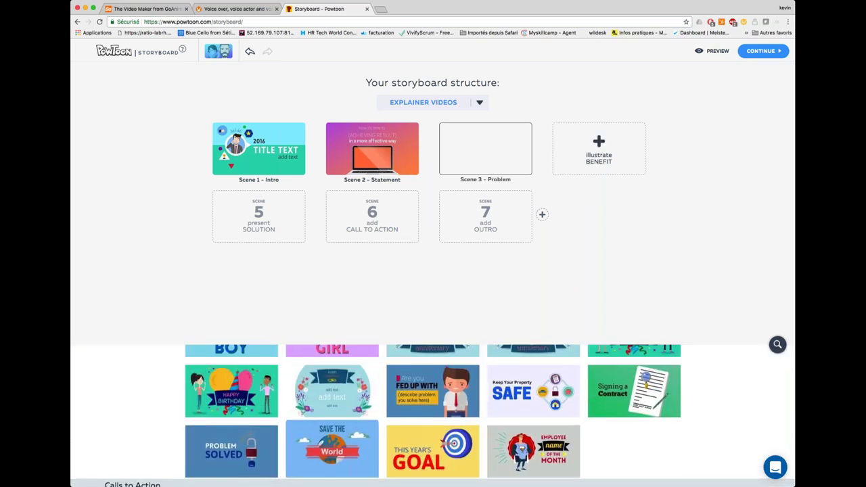
# Step: Delete the Problem scene and insert a new empty scene after the Statement scene
pyautogui.click(444, 170)
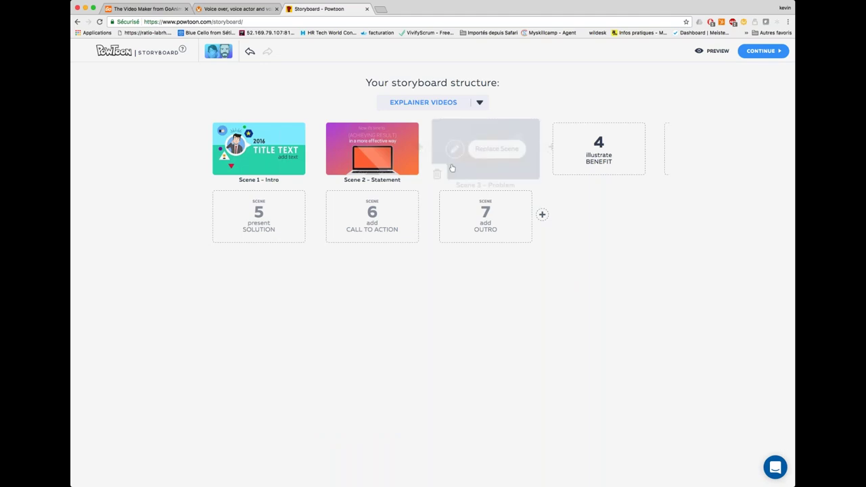
pyautogui.click(429, 146)
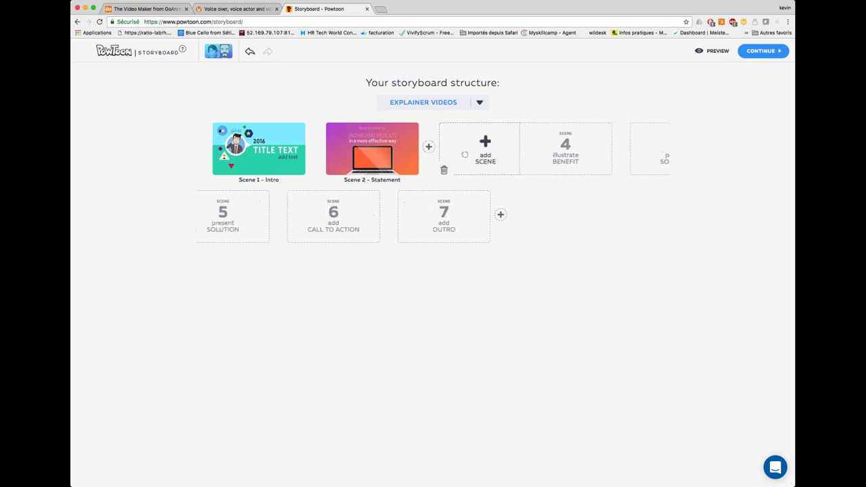
pyautogui.click(485, 166)
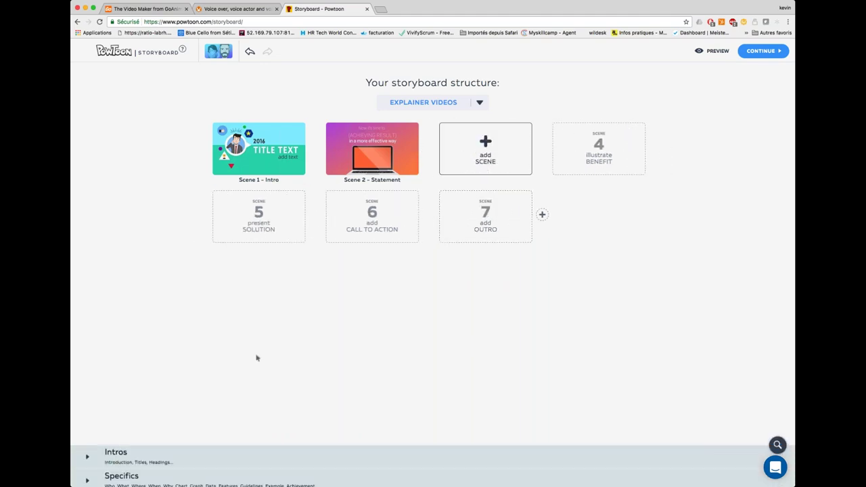
# Step: Browse the Situations and Specifics template categories for the new third scene
pyautogui.click(121, 395)
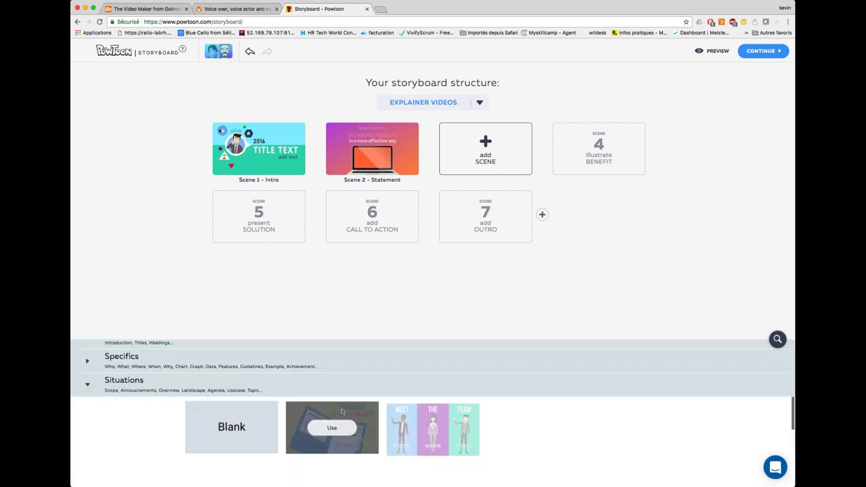
pyautogui.scroll(-10, 534, 426)
pyautogui.scroll(-5, 542, 428)
pyautogui.scroll(2, 531, 428)
pyautogui.scroll(10, 524, 426)
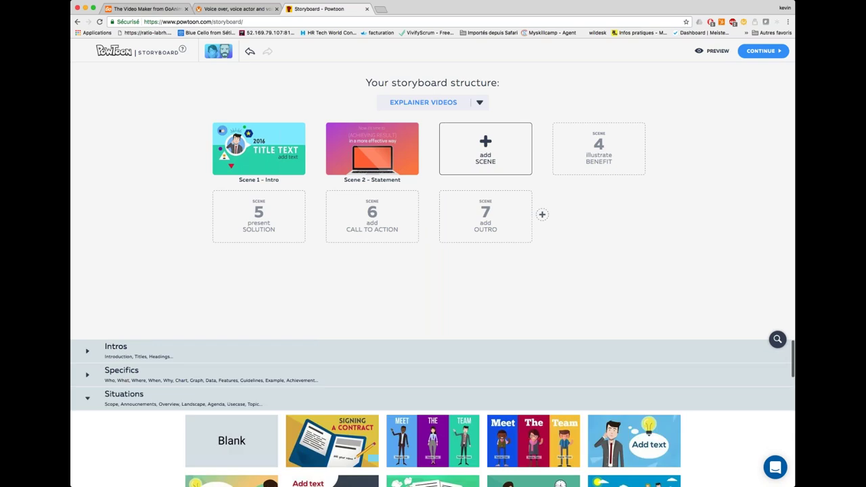
pyautogui.click(125, 380)
pyautogui.scroll(-2, 331, 408)
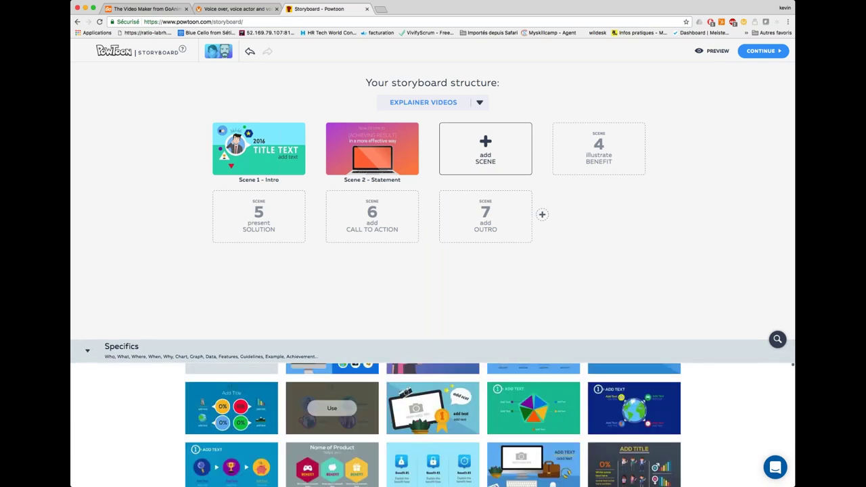
pyautogui.scroll(-5, 355, 417)
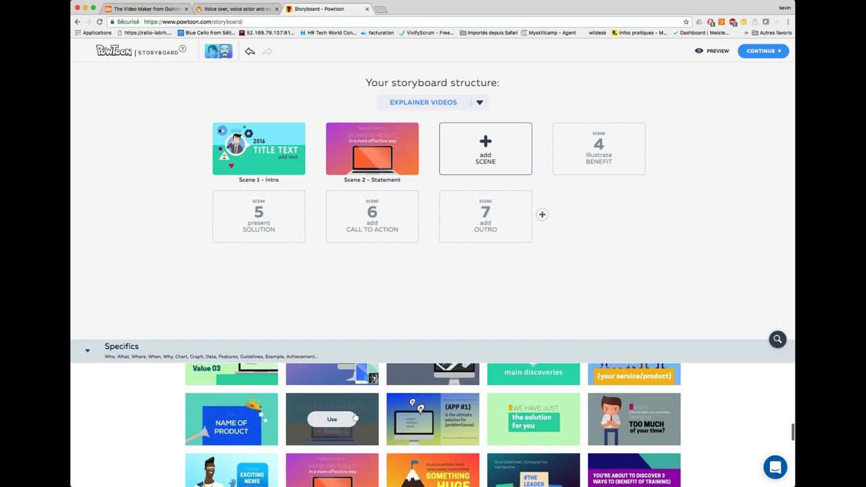
pyautogui.scroll(-1, 359, 419)
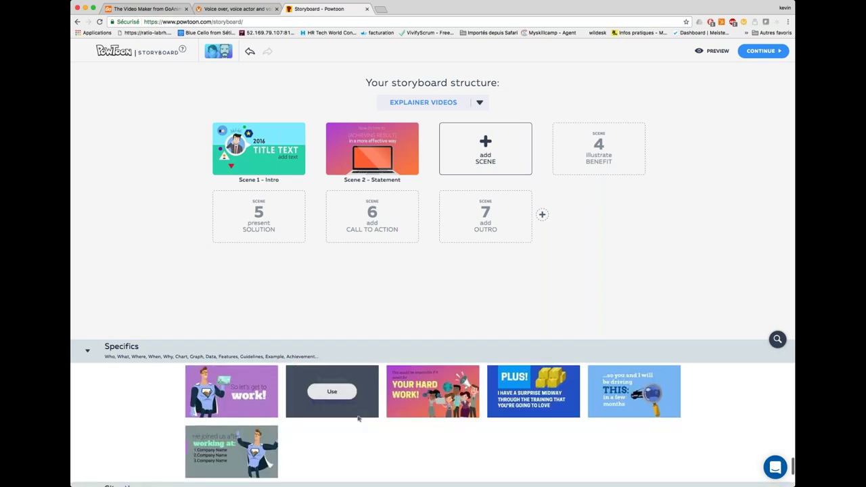
pyautogui.scroll(3, 358, 419)
pyautogui.click(121, 346)
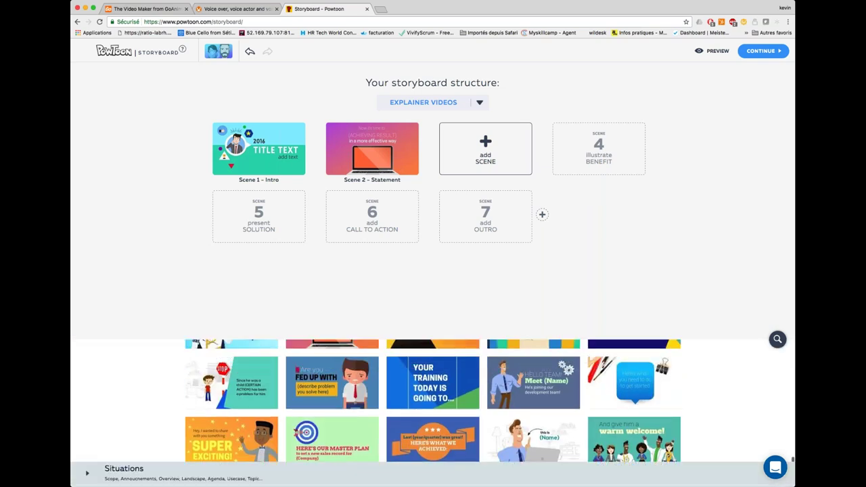
# Step: Fill the new third scene with the "PROBLEM SOLVED" padlock template from the Concepts category
pyautogui.click(124, 419)
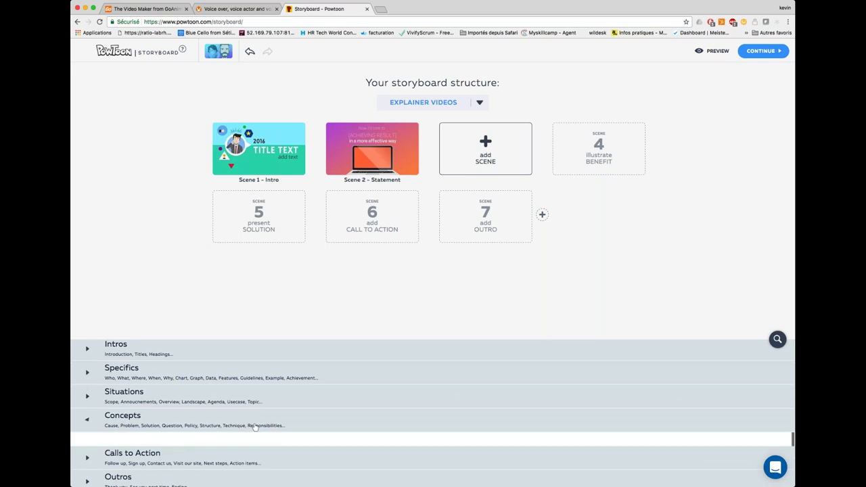
pyautogui.scroll(-5, 433, 406)
pyautogui.scroll(-5, 432, 406)
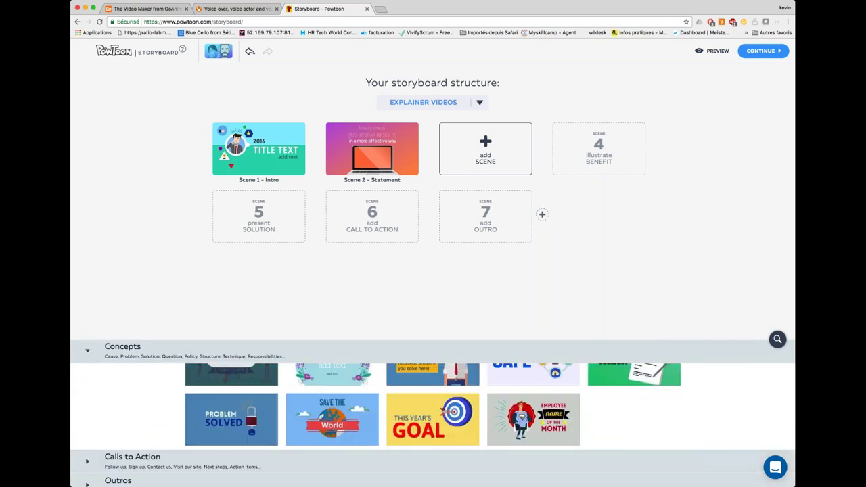
pyautogui.click(231, 420)
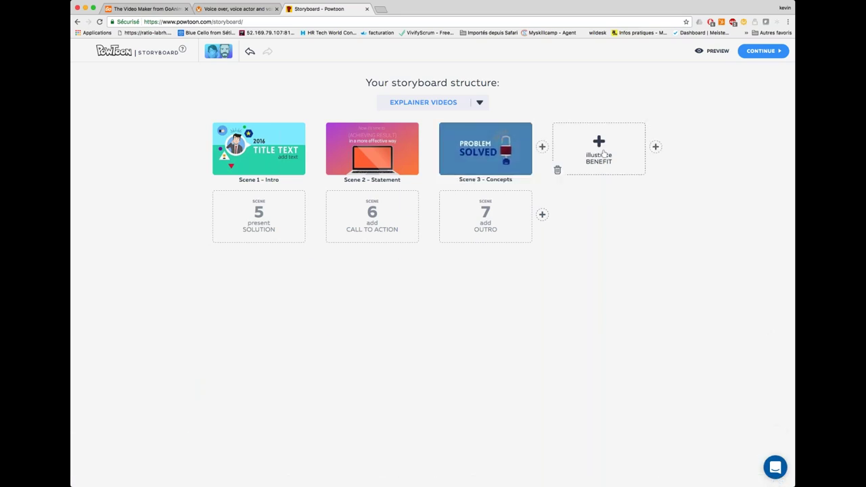
# Step: Fill the Benefit scene with the "It's A DEAL" template from the Concepts category
pyautogui.click(598, 158)
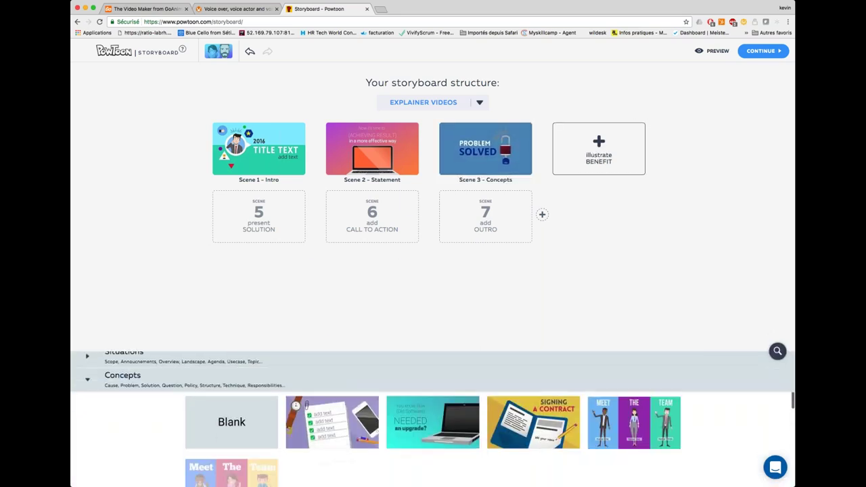
pyautogui.scroll(-2, 720, 405)
pyautogui.scroll(-5, 720, 405)
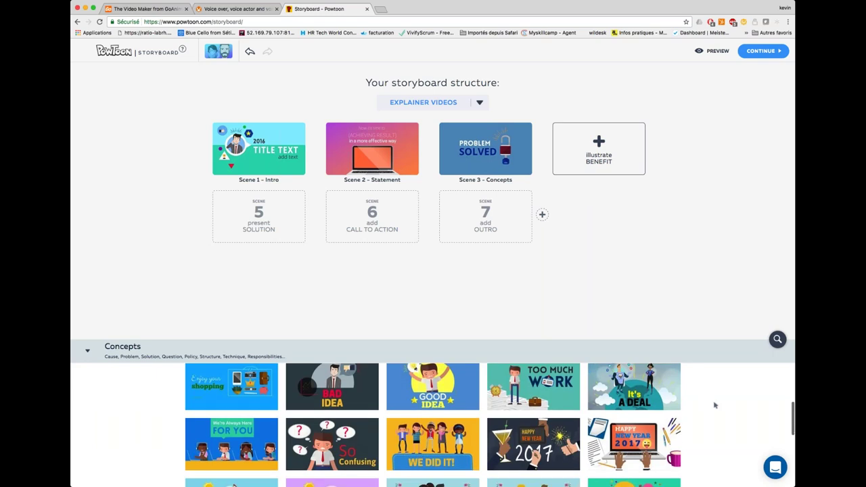
pyautogui.scroll(-1, 715, 403)
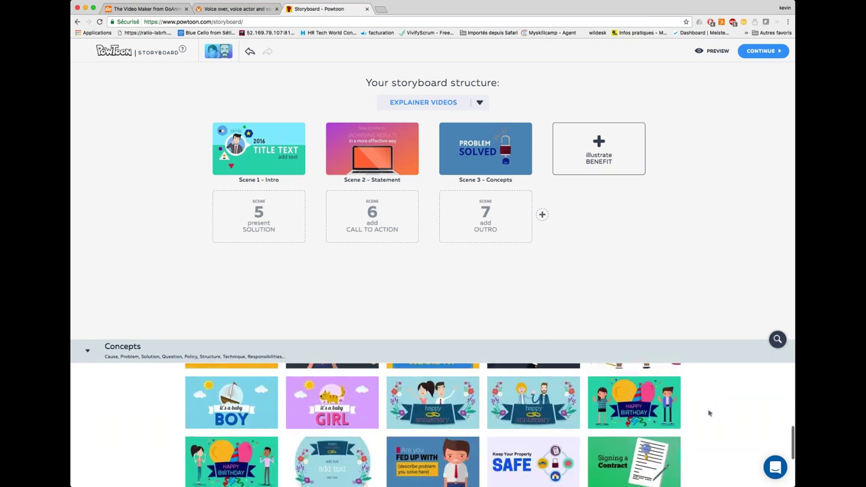
pyautogui.scroll(2, 715, 402)
pyautogui.click(634, 398)
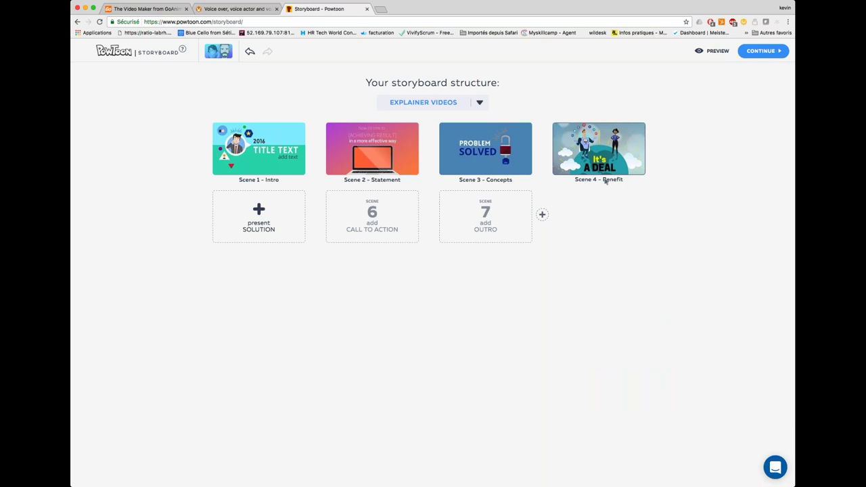
# Step: Fill the Solution scene with the "THIS YEAR'S GOAL" target template
pyautogui.click(270, 217)
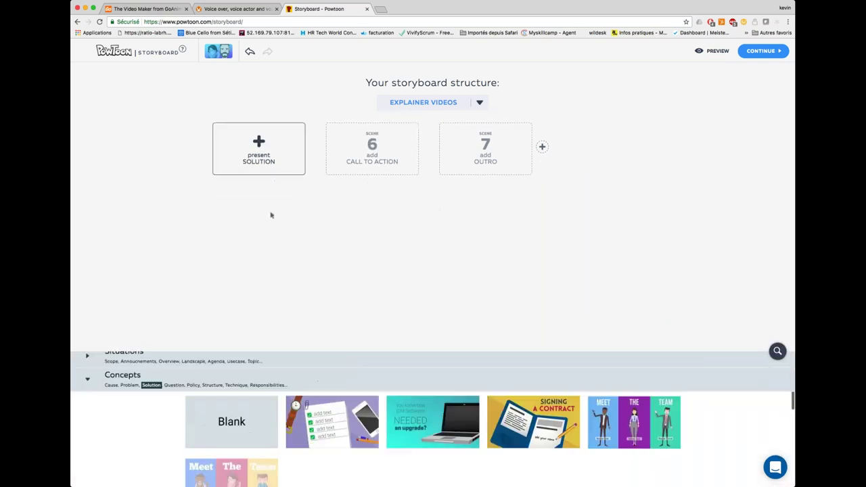
pyautogui.scroll(-10, 702, 395)
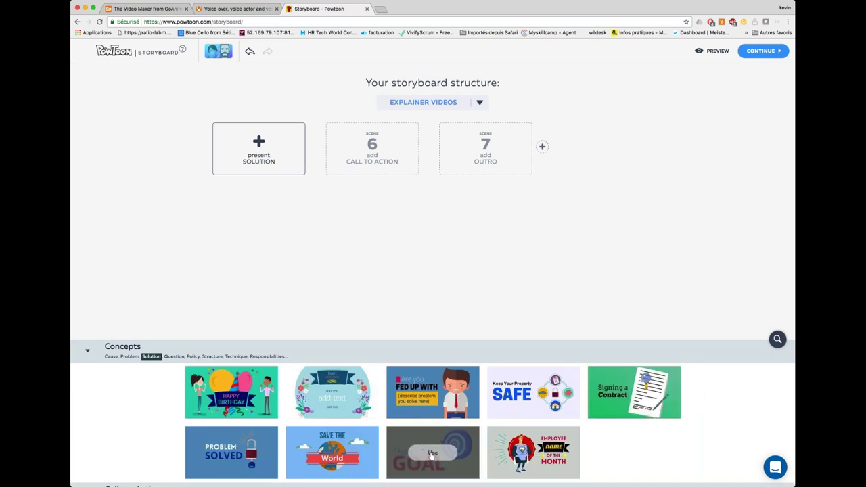
pyautogui.click(432, 453)
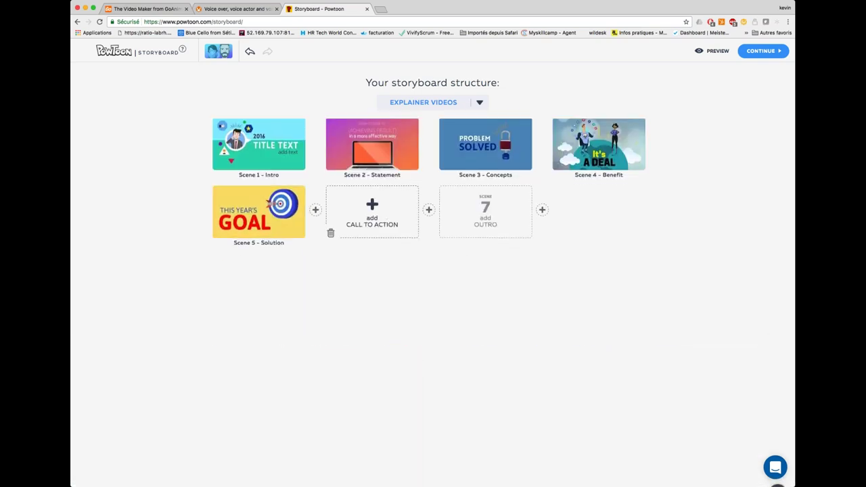
# Step: Fill the Call to Action scene with the "Click to sign up START" template and the Outro scene with the "INSPIRING WORDS" template
pyautogui.scroll(-3, 710, 404)
pyautogui.click(232, 406)
pyautogui.click(500, 220)
pyautogui.scroll(-5, 721, 420)
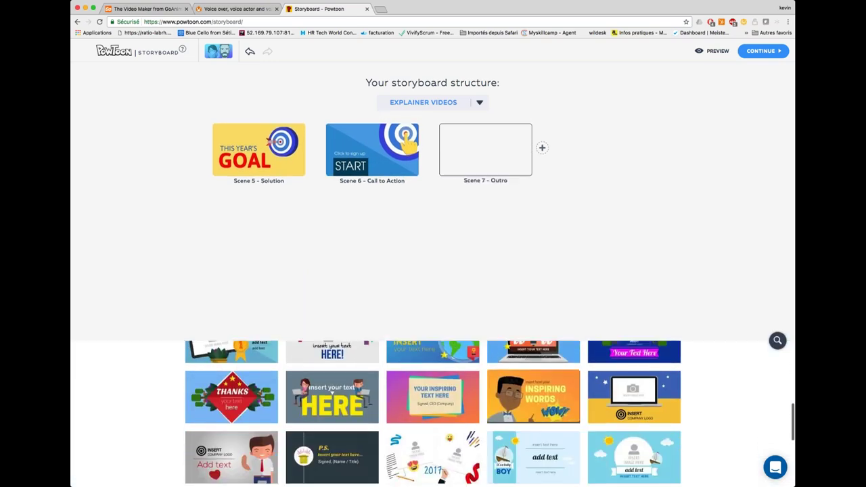
pyautogui.click(578, 381)
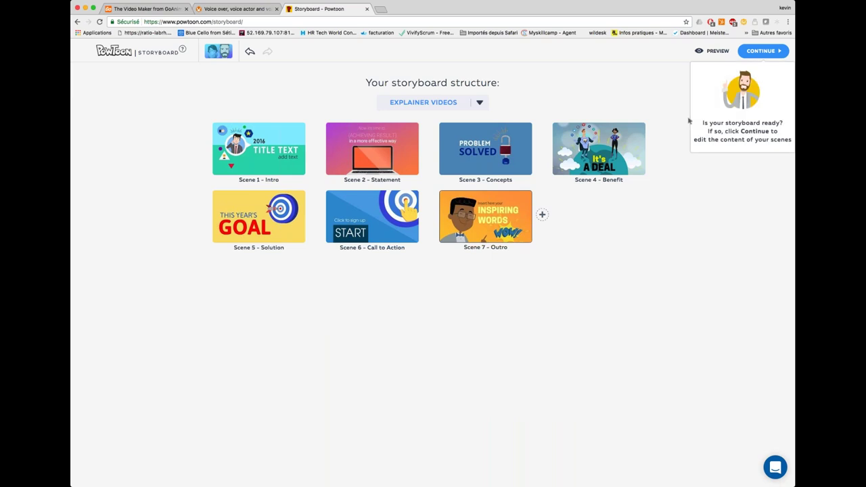
# Step: Continue from the finished storyboard to the slide editor and add the Camera Left transition between slides 1 and 2
pyautogui.click(737, 82)
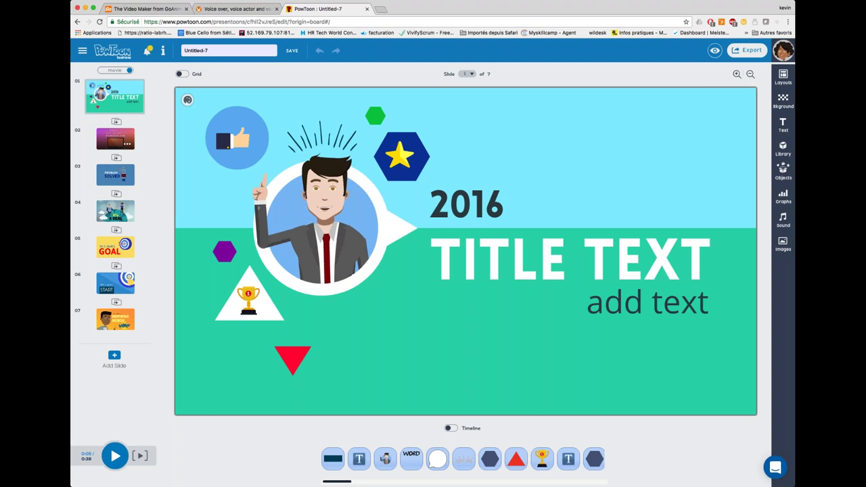
pyautogui.click(116, 121)
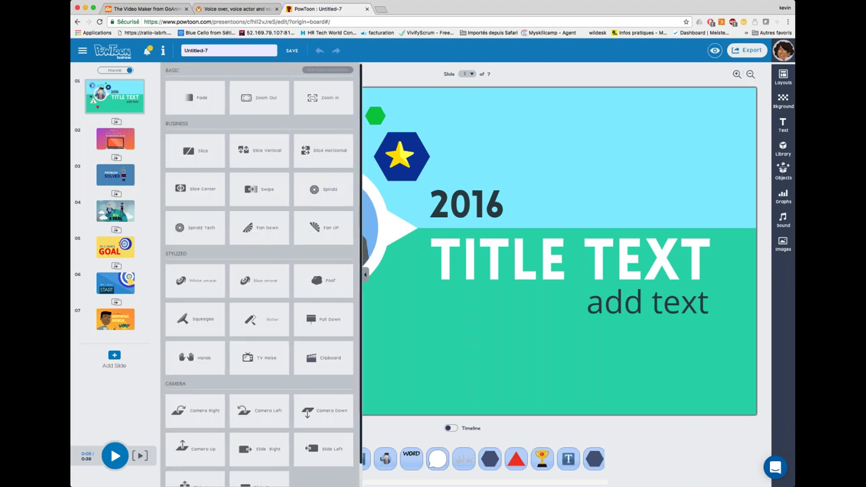
pyautogui.moveTo(269, 326)
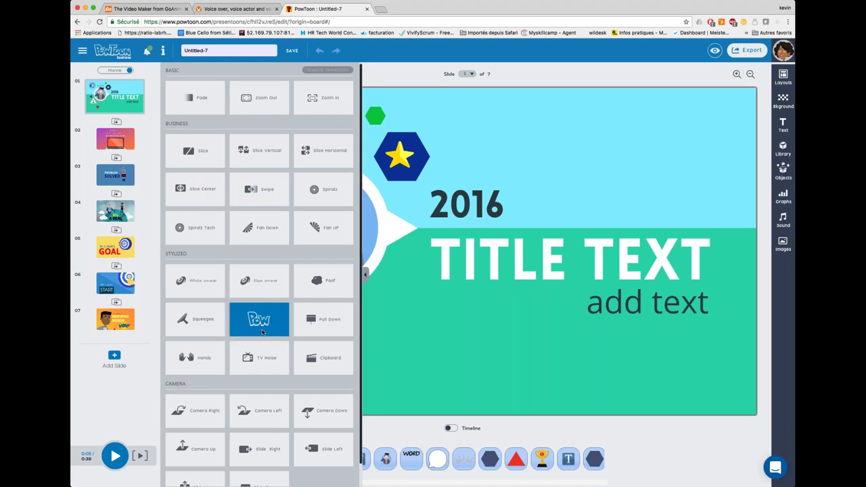
pyautogui.scroll(-1, 271, 324)
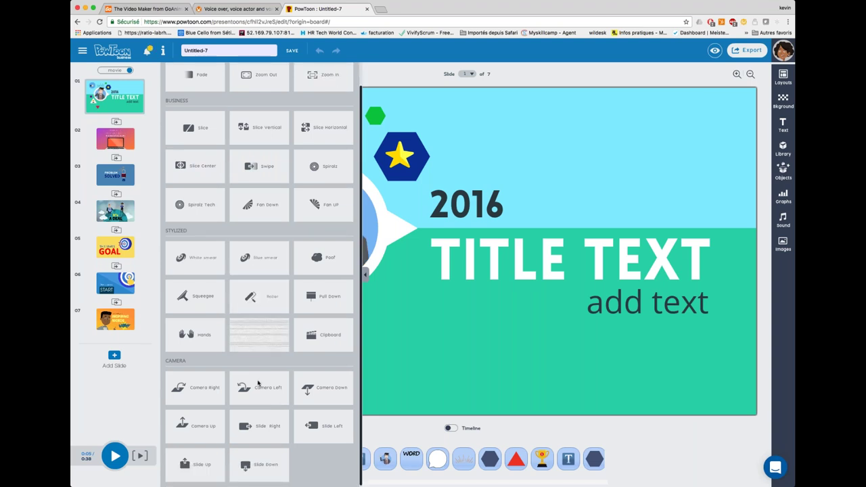
pyautogui.click(259, 384)
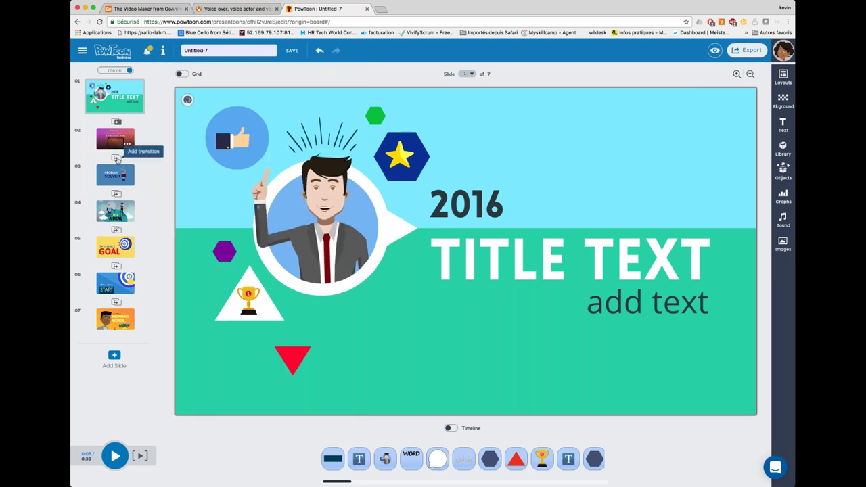
# Step: Add the Blue Smear transition between slides 2 and 3
pyautogui.click(116, 158)
pyautogui.moveTo(332, 341)
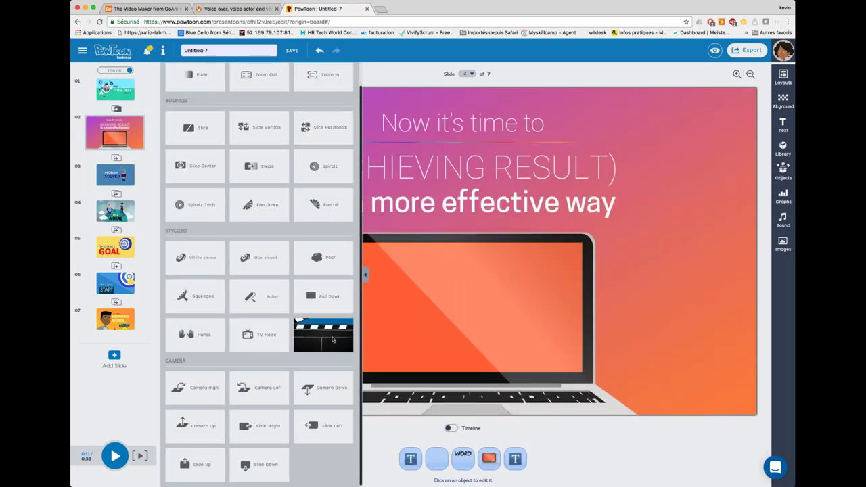
pyautogui.moveTo(322, 439)
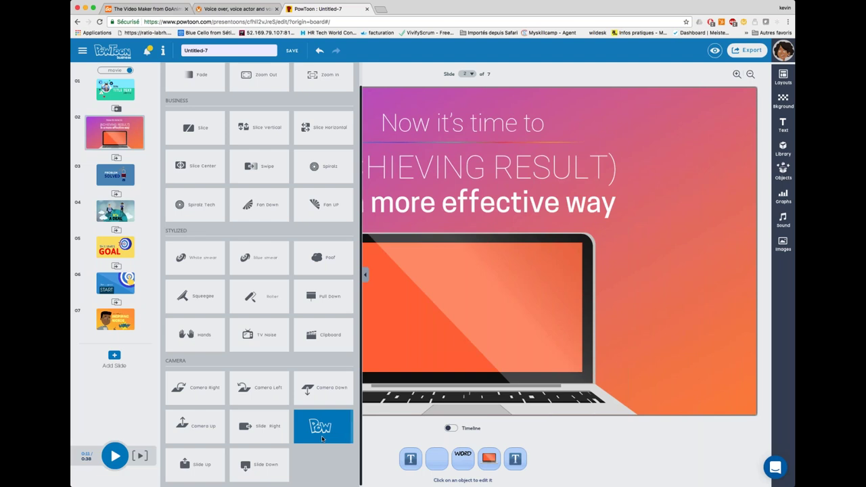
pyautogui.click(261, 267)
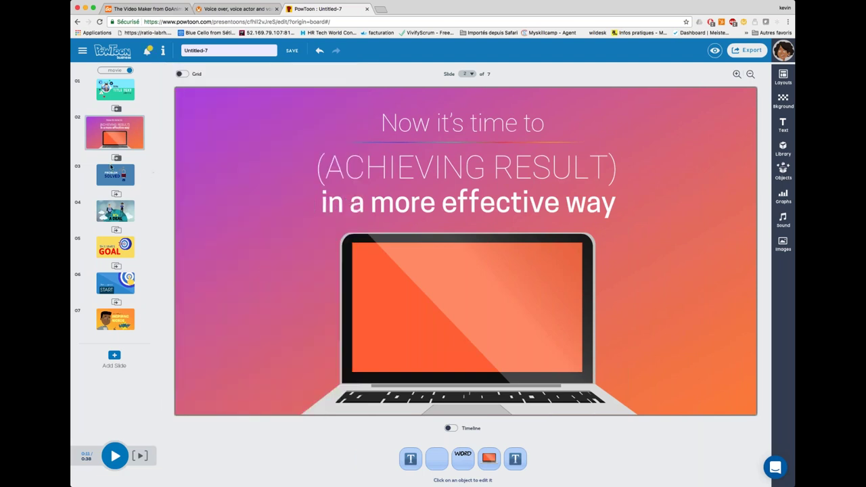
# Step: Add the Squeegee transition between slides 3 and 4 and the Hands transition between slides 4 and 5
pyautogui.click(113, 177)
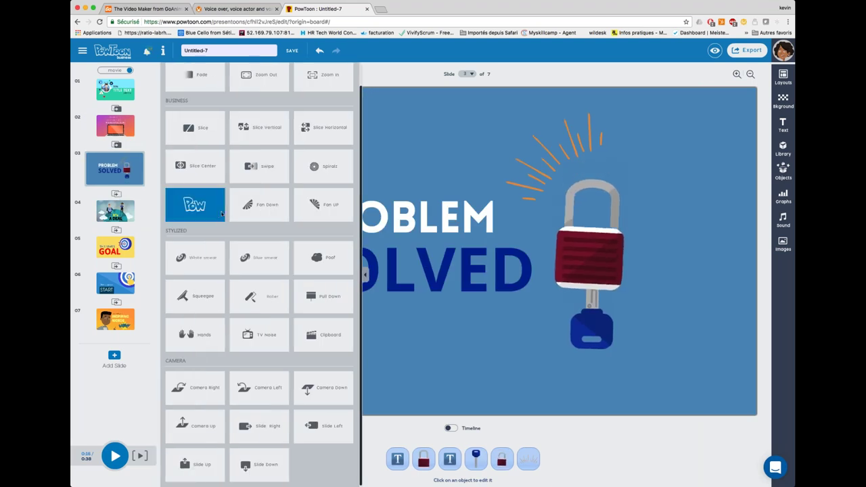
pyautogui.click(205, 304)
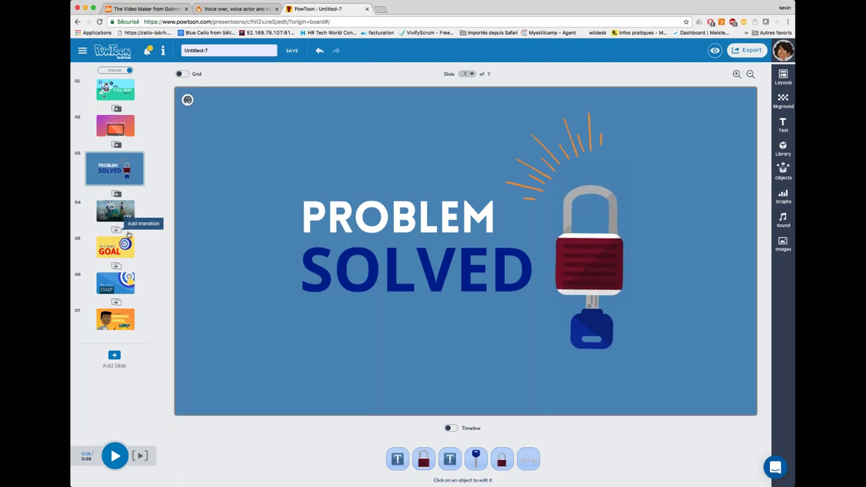
pyautogui.click(119, 230)
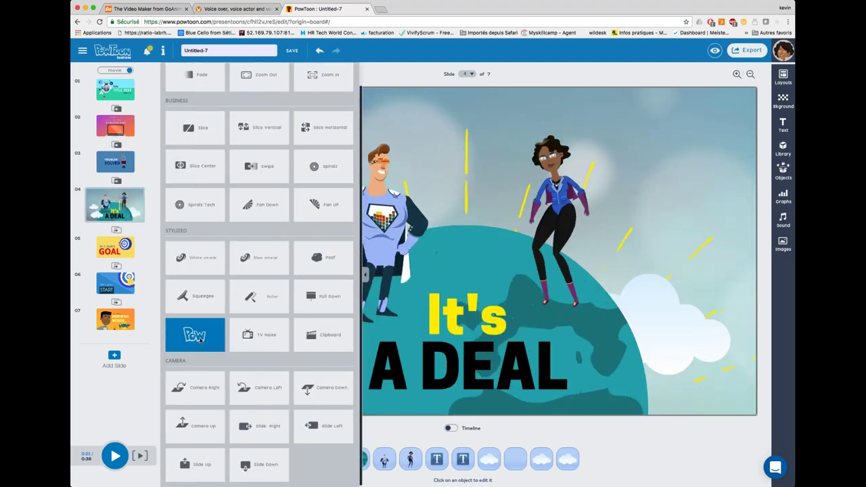
pyautogui.moveTo(205, 338)
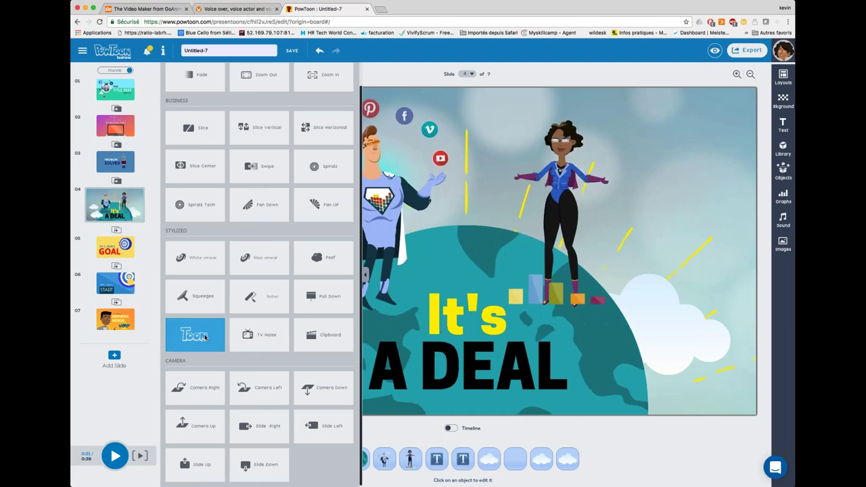
# Step: Add the Poof transition between slides 5 and 6 and the Clipboard transition between slides 6 and 7
pyautogui.click(117, 267)
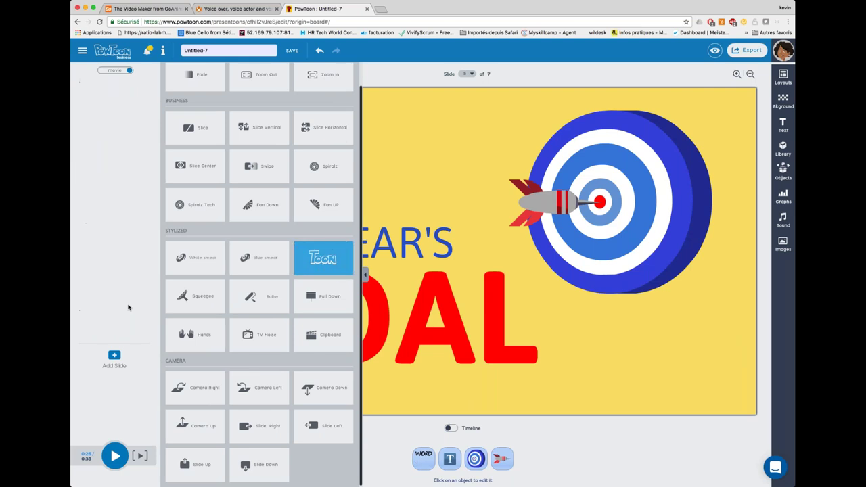
pyautogui.click(119, 304)
pyautogui.click(324, 344)
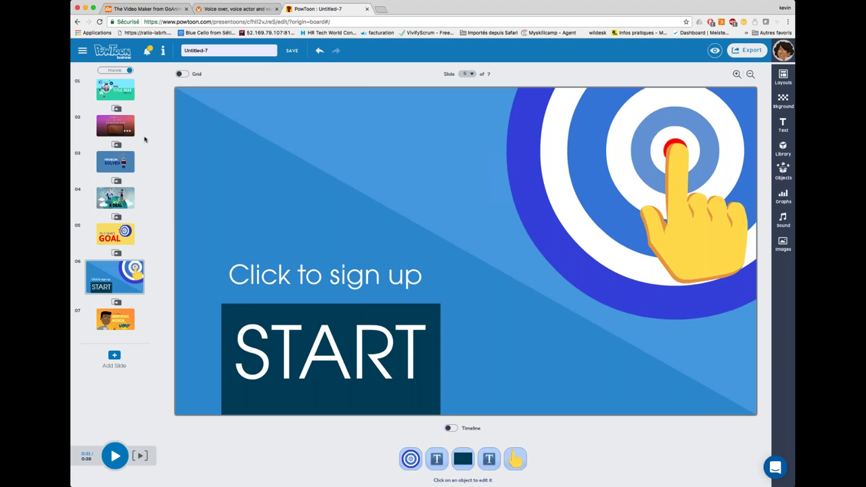
# Step: On slide 1, switch back to movie mode and set the businessman character's pose to Happy
pyautogui.click(118, 91)
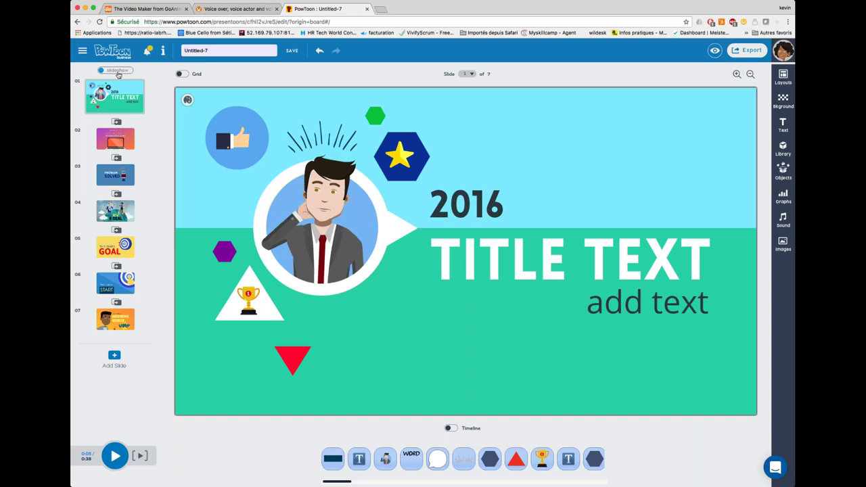
pyautogui.click(121, 71)
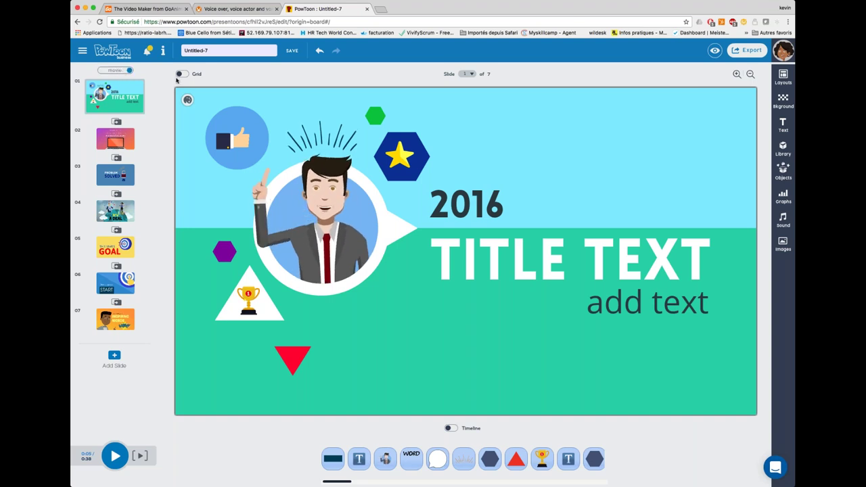
pyautogui.click(346, 182)
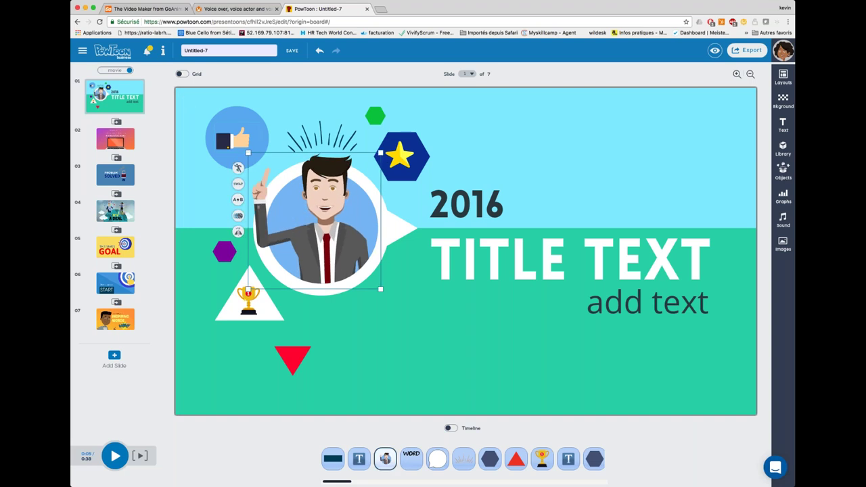
pyautogui.click(239, 168)
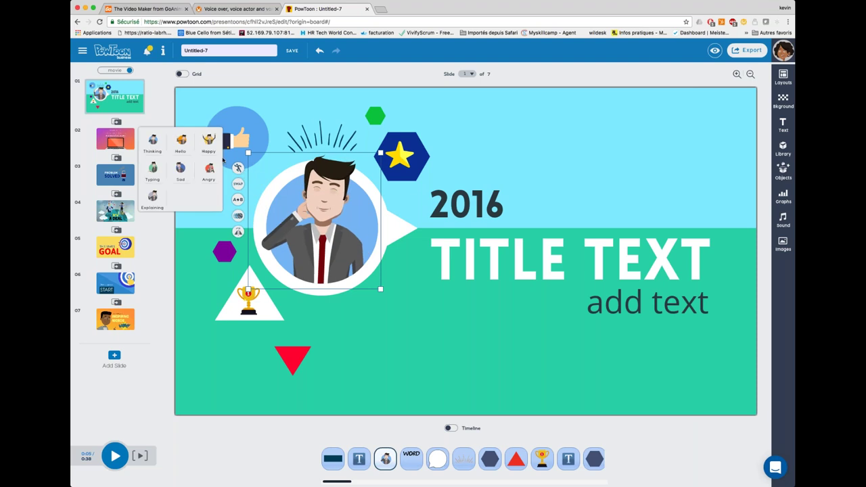
pyautogui.click(209, 146)
pyautogui.click(180, 184)
pyautogui.click(238, 170)
pyautogui.click(212, 146)
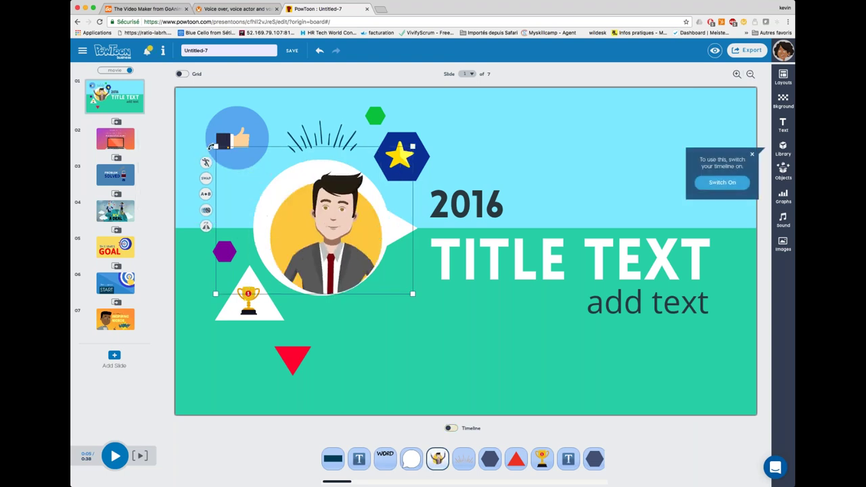
# Step: Change the year text above the title on slide 1 to 2017
pyautogui.click(498, 205)
pyautogui.doubleClick(498, 205)
pyautogui.click(499, 207)
pyautogui.press('BackSpace')
pyautogui.write('7')
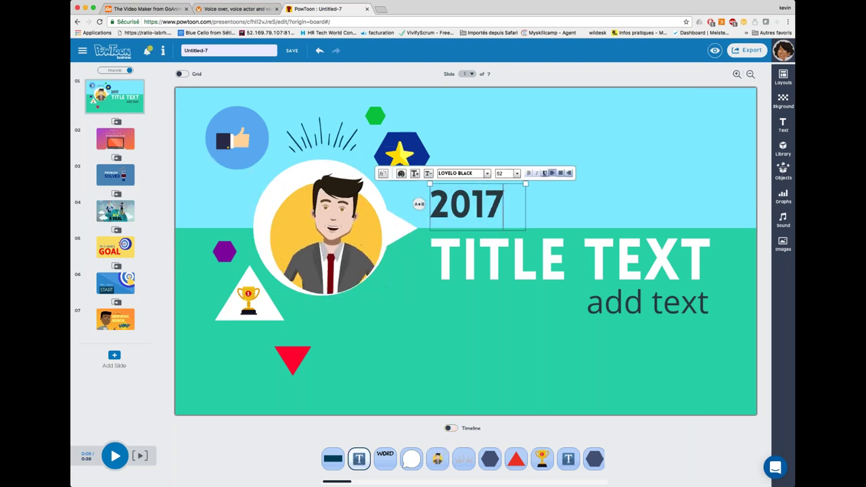
# Step: Replace the "TITLE TEXT" heading on slide 1 with "FORMATION EN MANAGEMENT" in its text effect settings
pyautogui.click(578, 253)
pyautogui.click(418, 236)
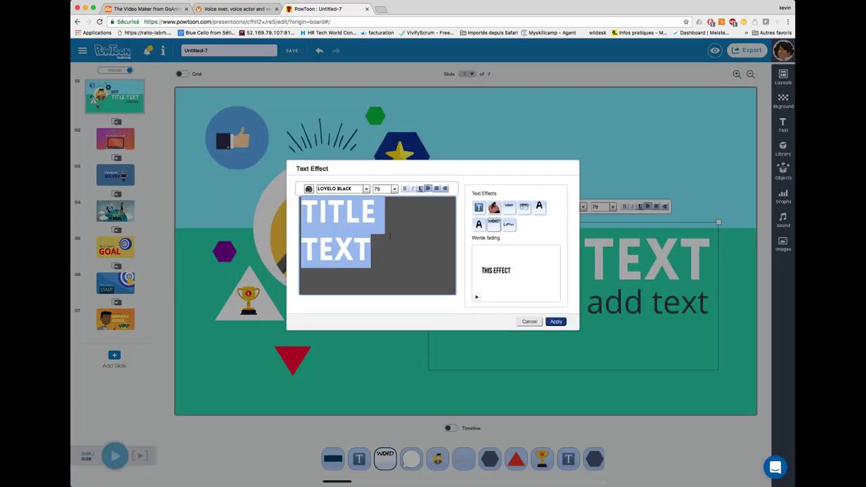
pyautogui.write('MA FORMATI')
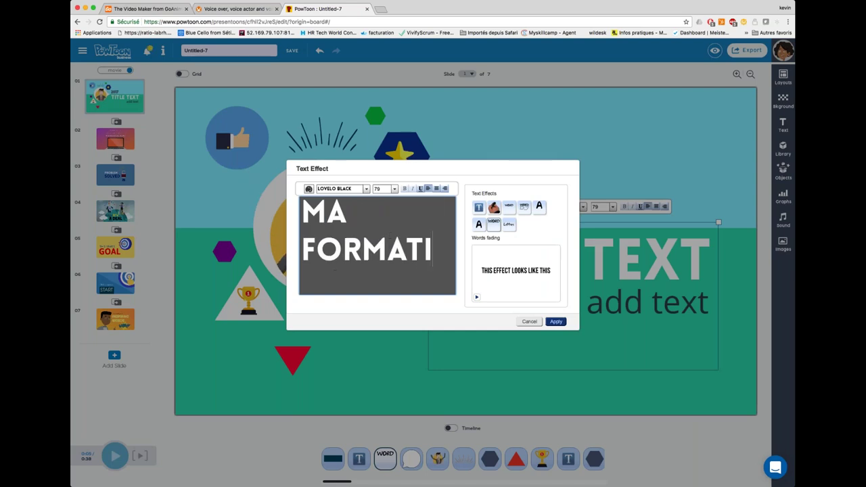
pyautogui.write('ON EN MANAGEMENT')
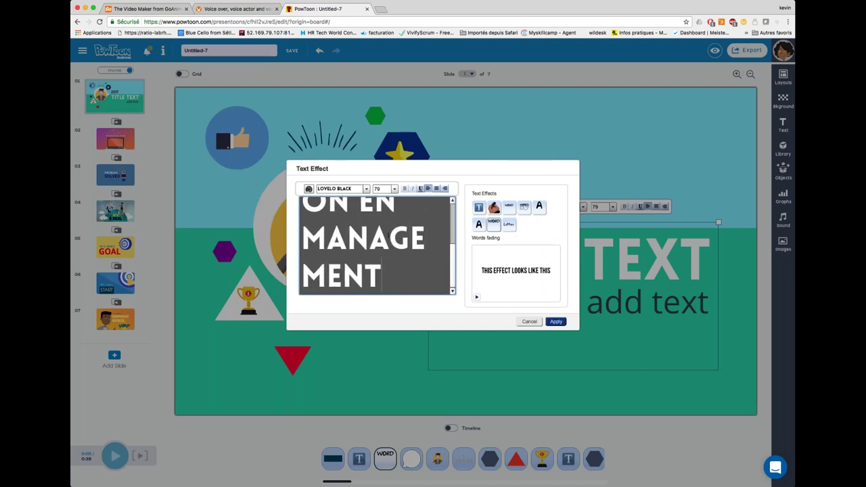
pyautogui.scroll(3, 363, 225)
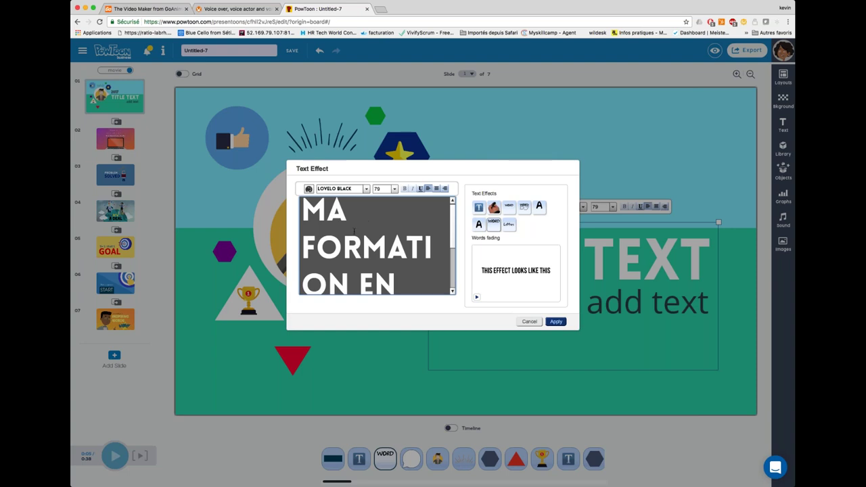
pyautogui.moveTo(351, 212); pyautogui.dragTo(303, 210)
pyautogui.press('BackSpace')
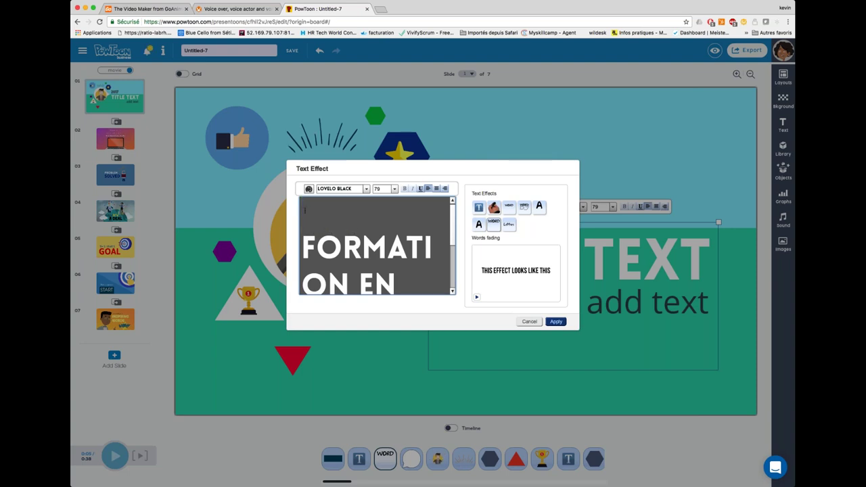
pyautogui.press('Delete')
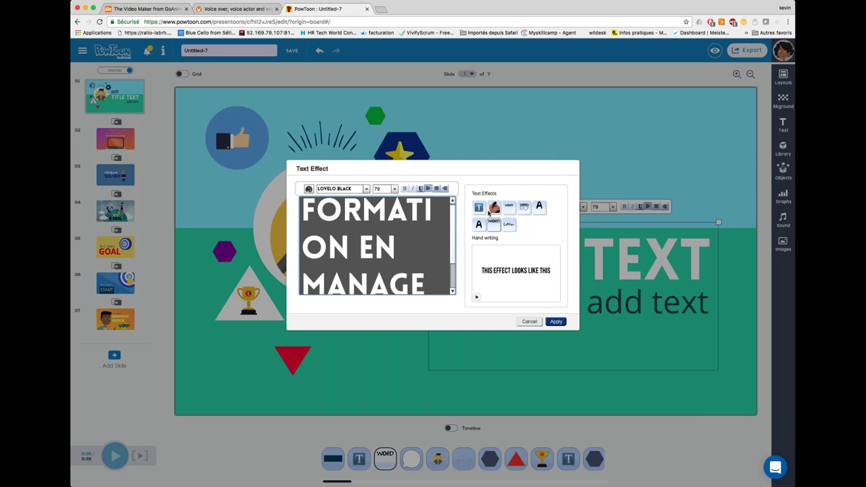